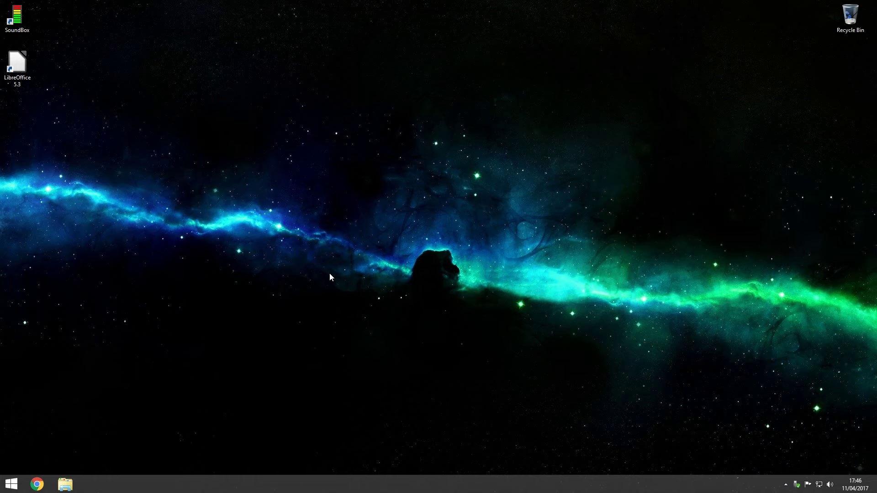
Launch SoundBox, open its options, then close it again
double_click(17, 18)
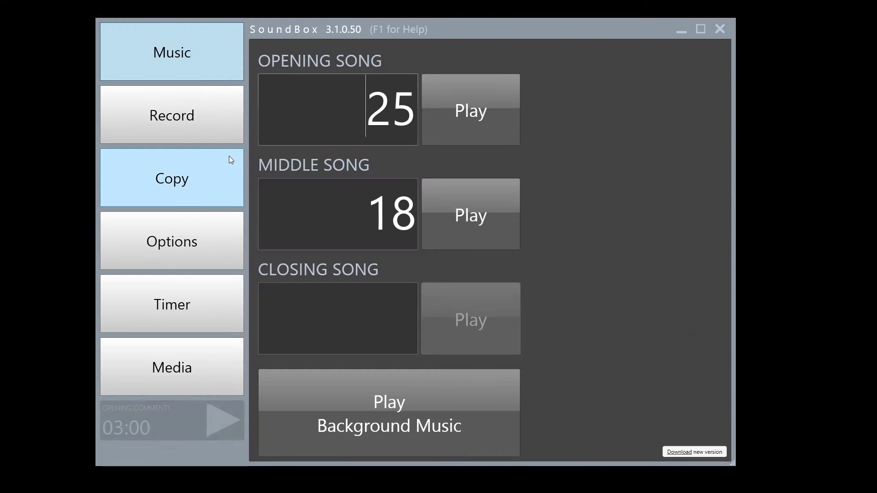
click(186, 237)
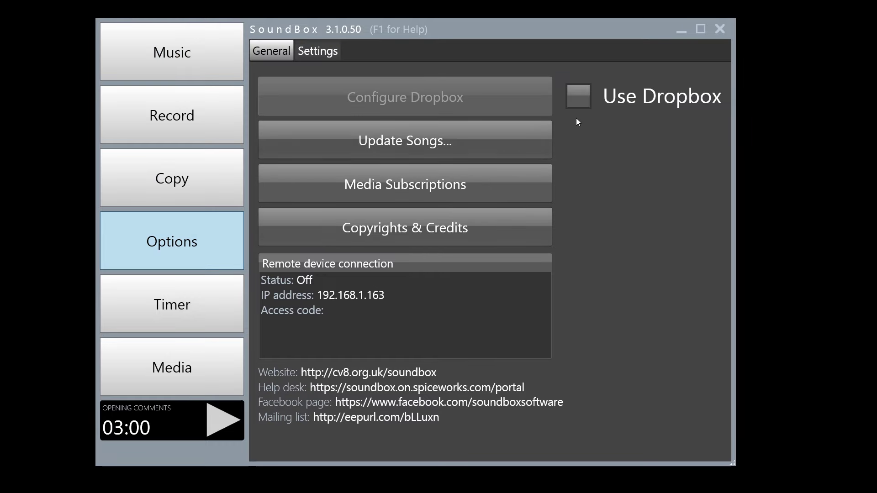
click(720, 29)
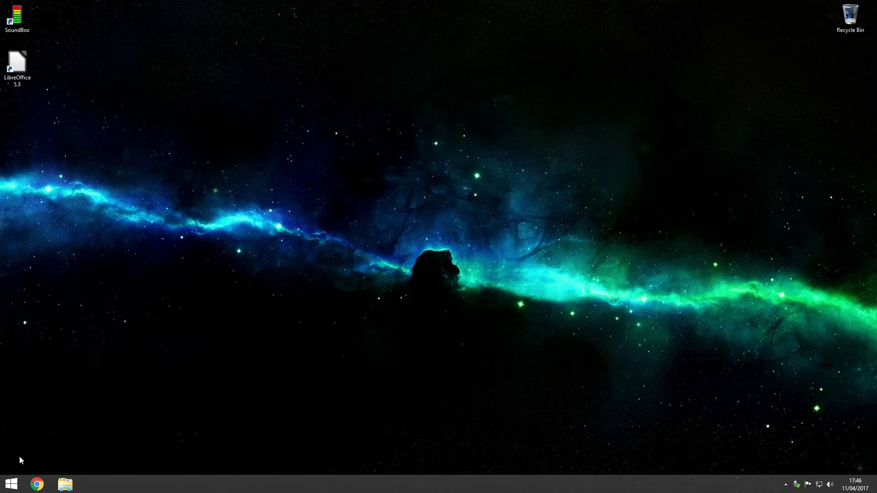
Start SoundBox Bible Text Image Creator from the SoundBox folder in the Start menu app list
click(11, 484)
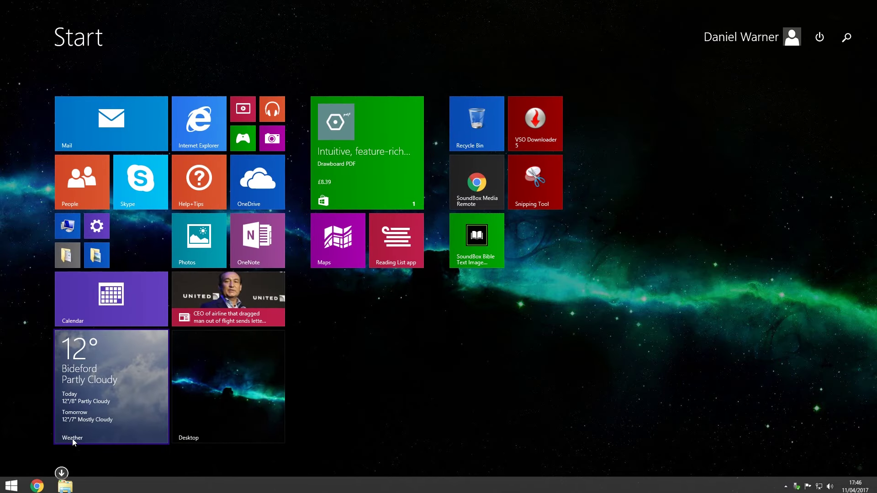
click(61, 473)
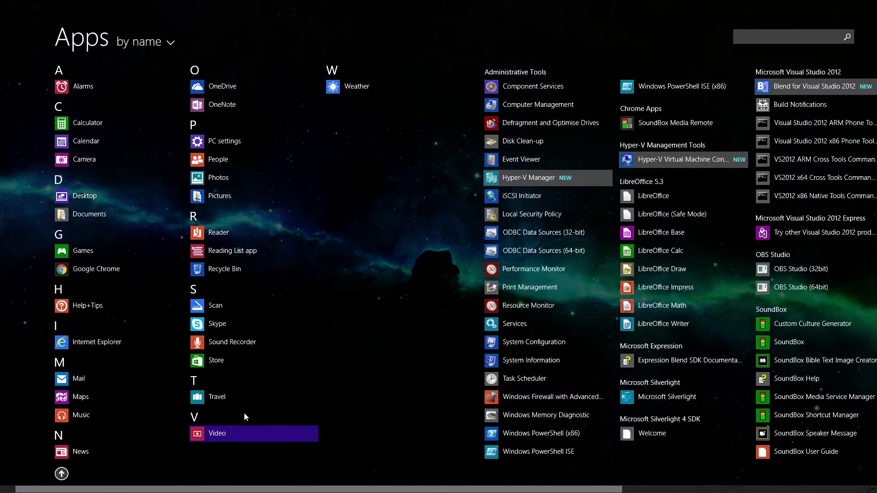
scroll(349, 245, down, 5)
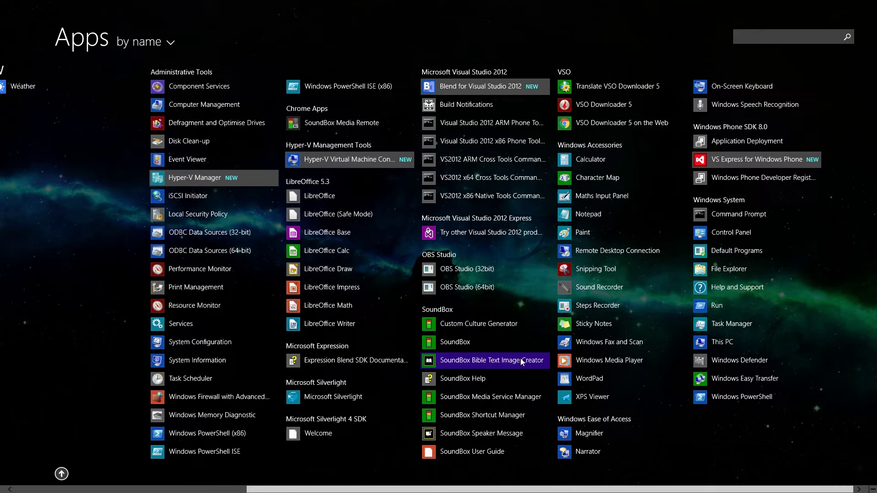
click(25, 449)
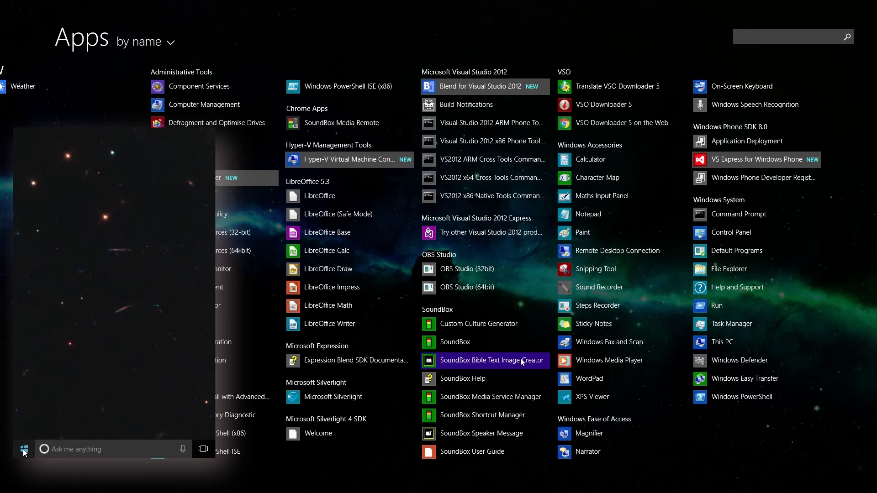
scroll(100, 235, down, 5)
scroll(100, 235, down, 15)
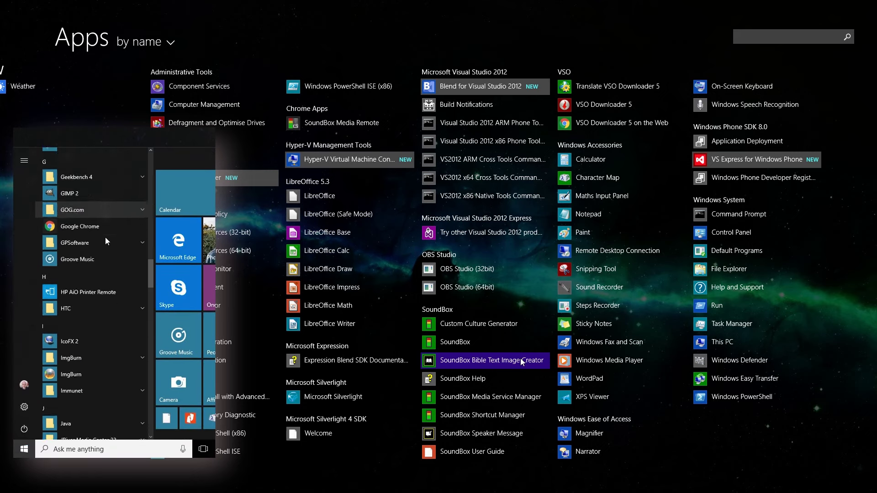
scroll(108, 238, down, 12)
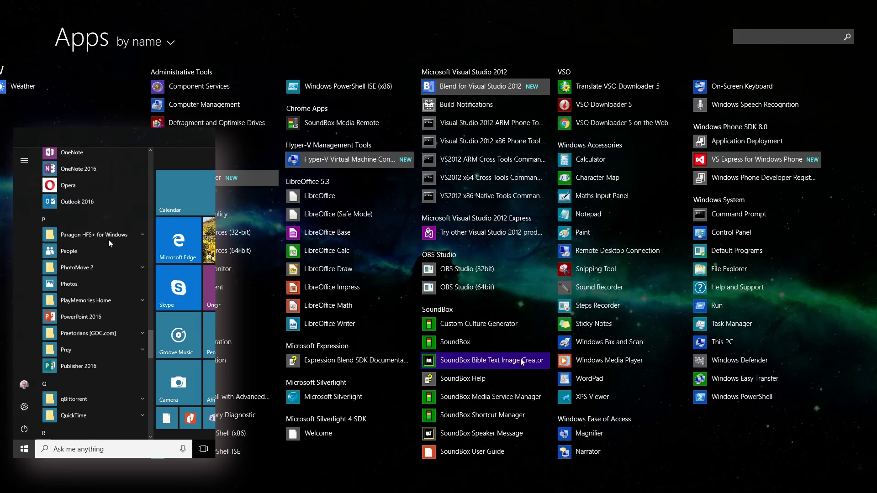
scroll(111, 243, down, 3)
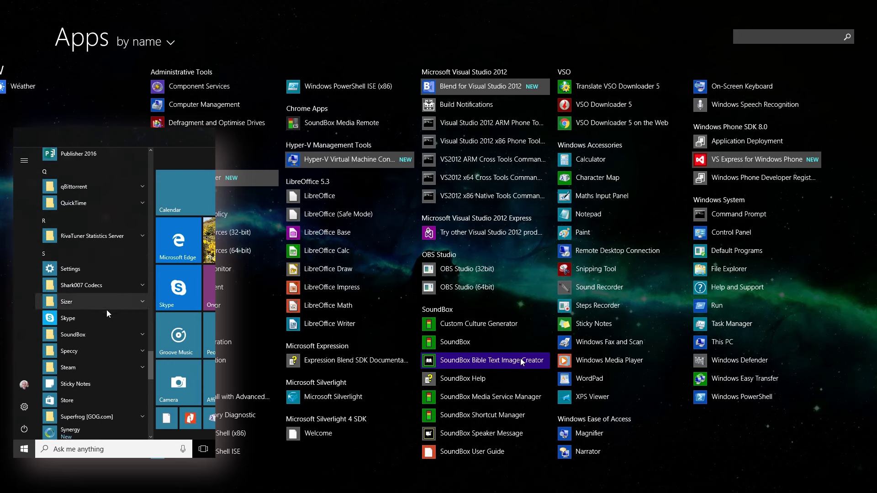
click(84, 333)
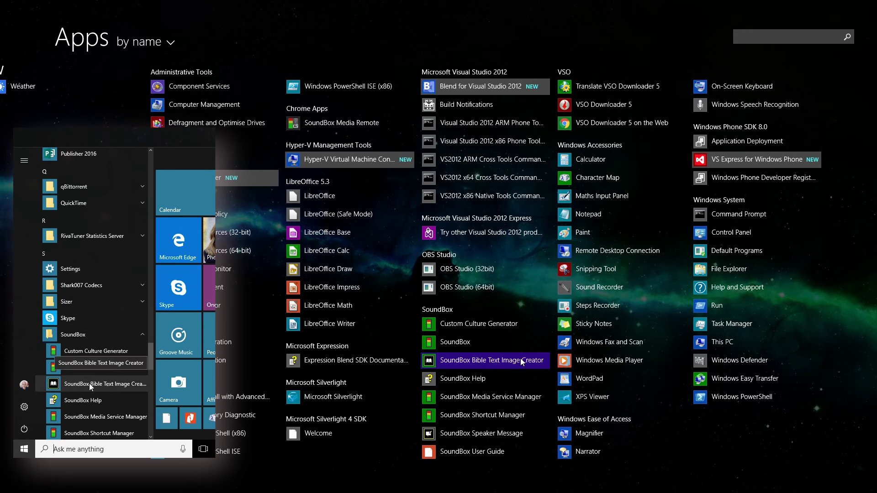
click(521, 360)
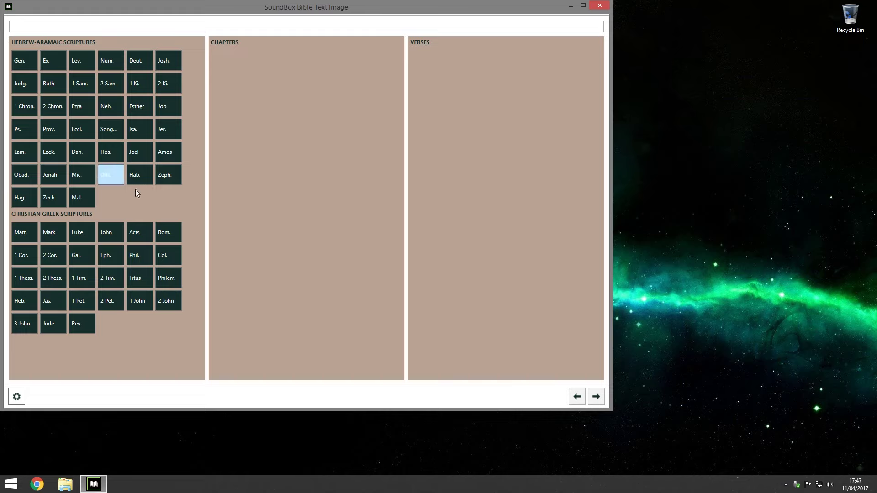
Pick Hosea chapter 5, verse 12 and generate its verse slide
click(110, 157)
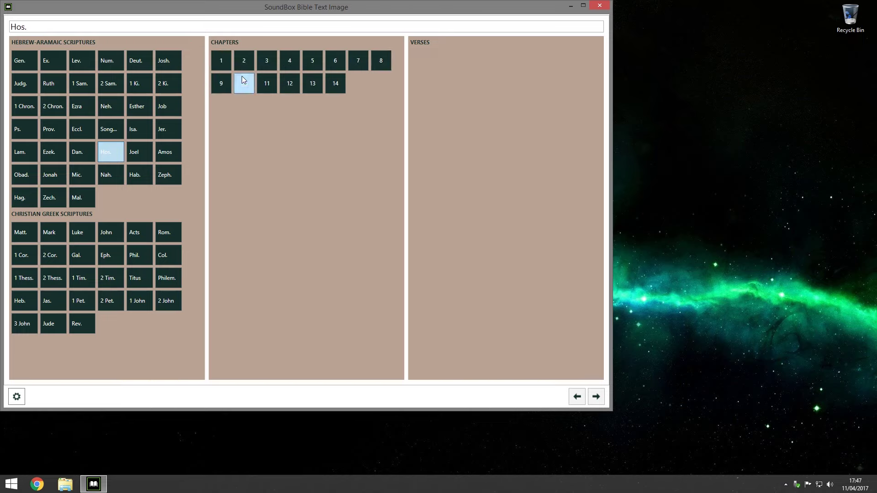
click(314, 68)
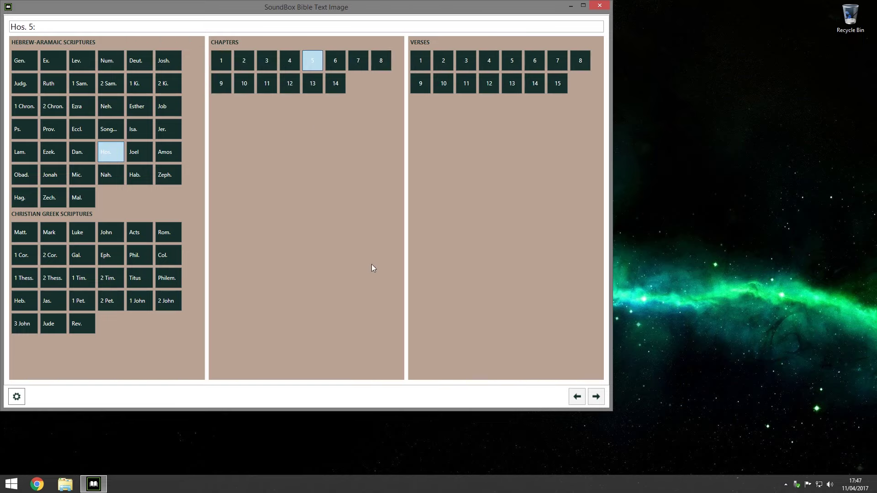
click(489, 83)
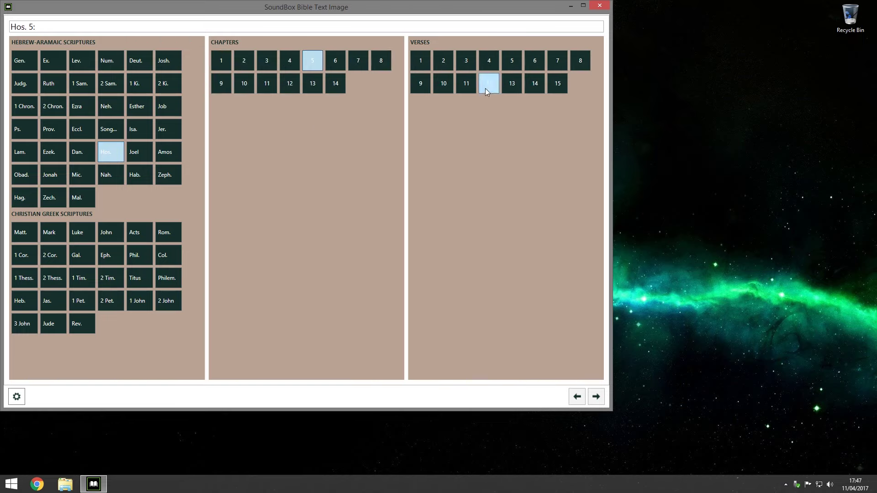
click(595, 397)
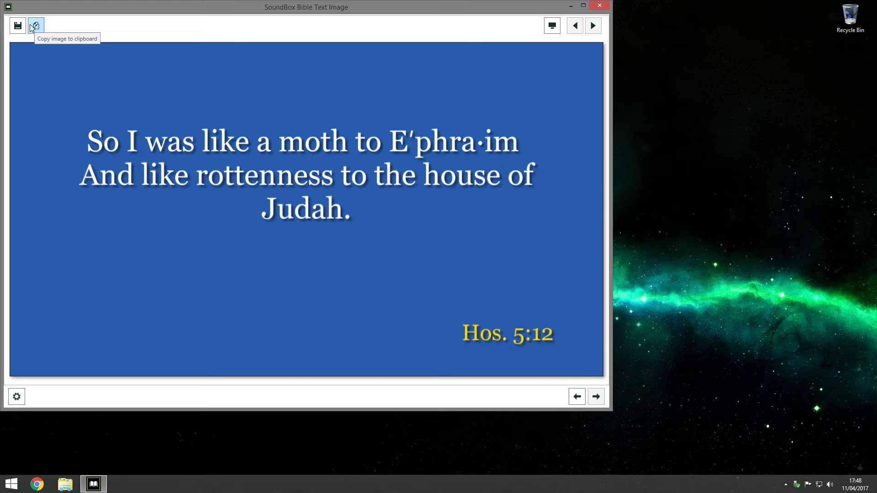
Copy the Hos. 5:12 verse image to the clipboard
click(32, 27)
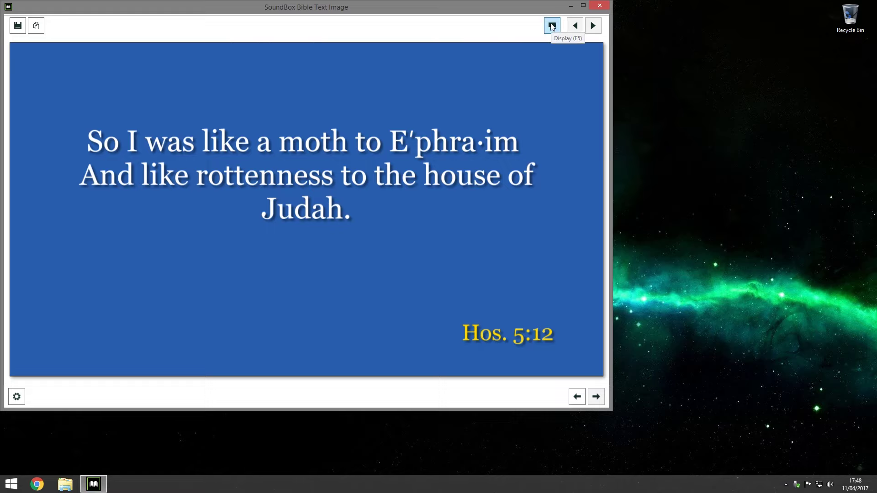
click(552, 26)
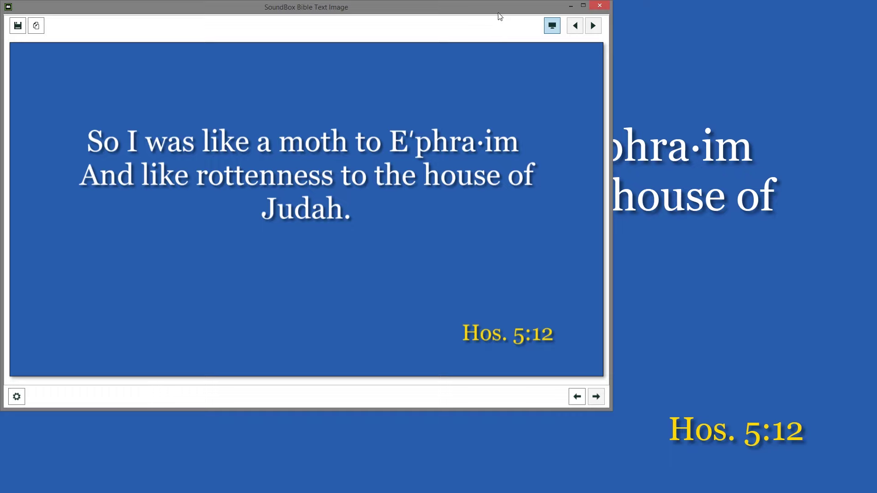
drag(499, 10, 779, 392)
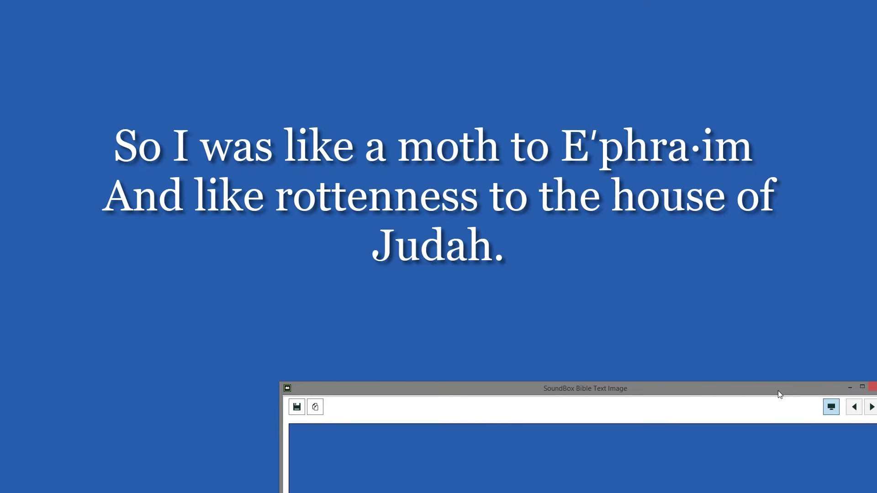
drag(777, 395, 516, 16)
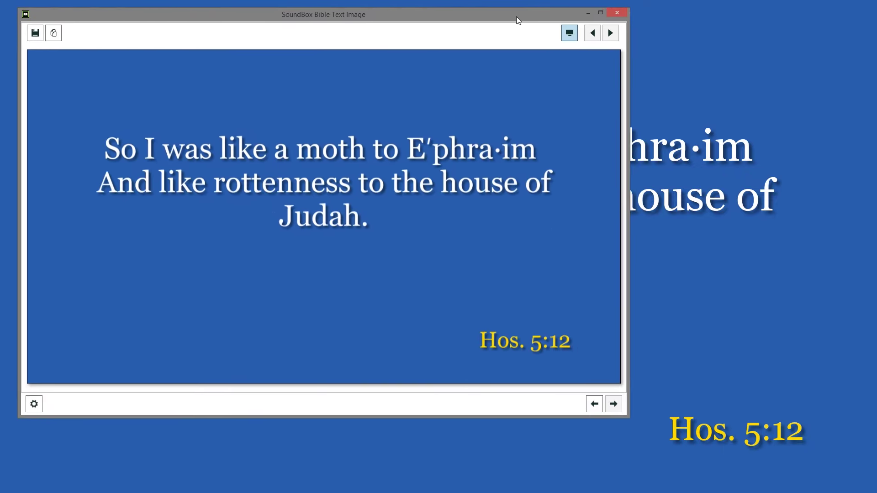
click(569, 33)
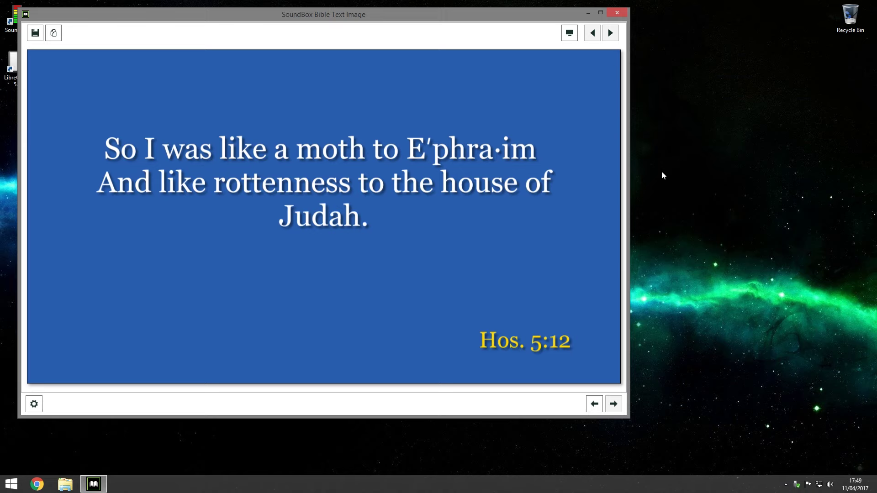
Add verse 2 to the selection and preview the Hos. 5:2,12 slide
click(593, 404)
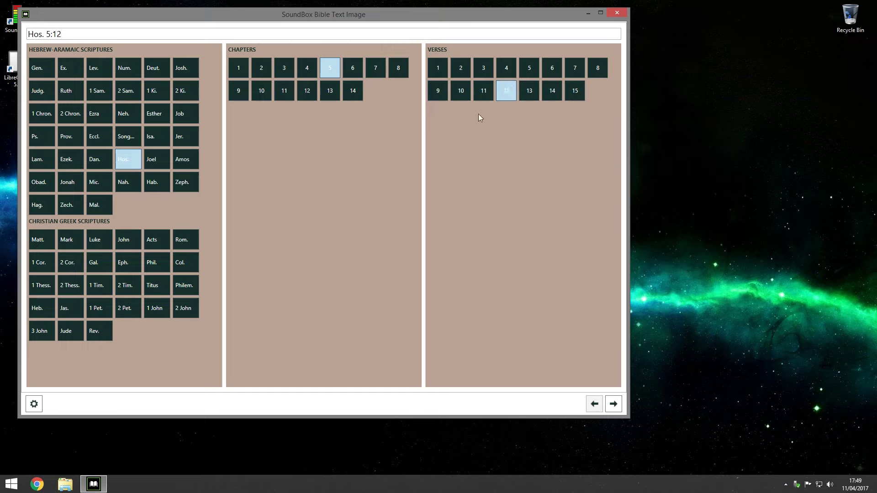
click(463, 73)
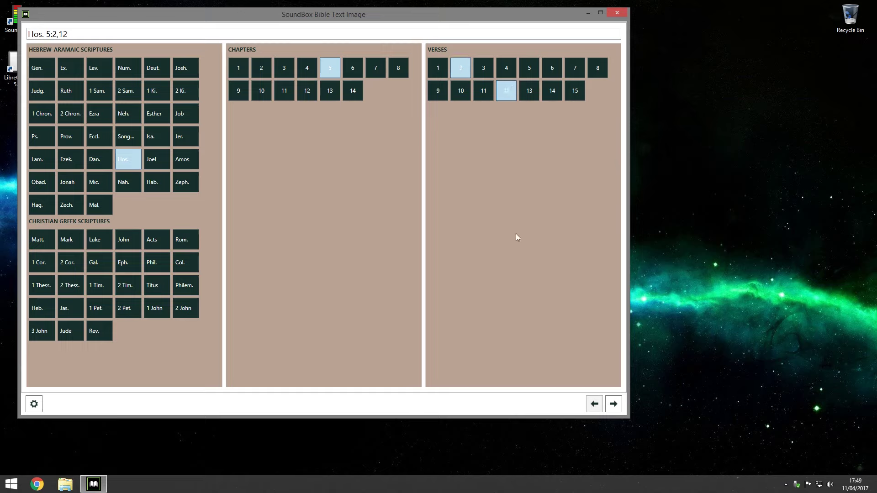
click(613, 404)
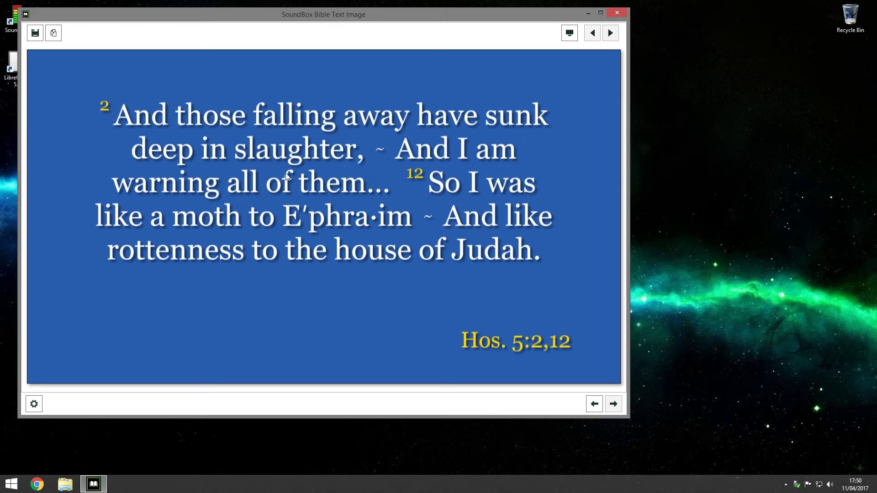
Replace verse 2 with verses 11 and 13, making the reference Hos. 5:11-13
click(596, 408)
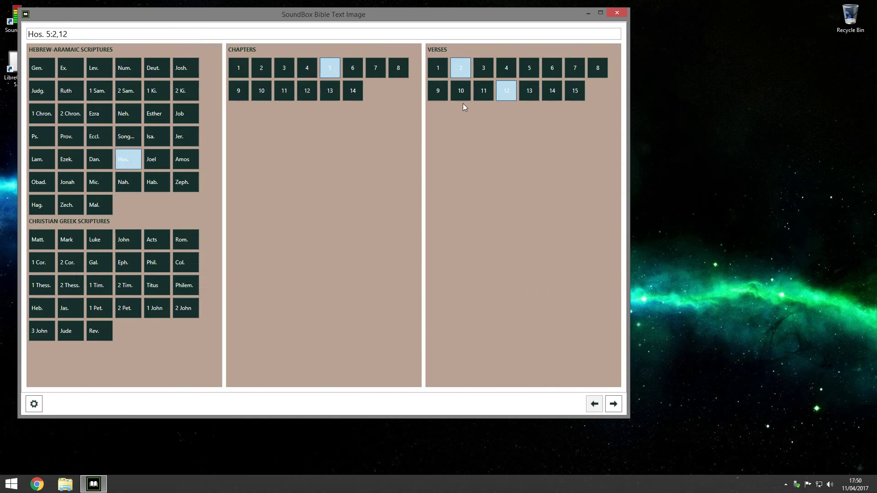
click(461, 68)
click(484, 95)
click(521, 92)
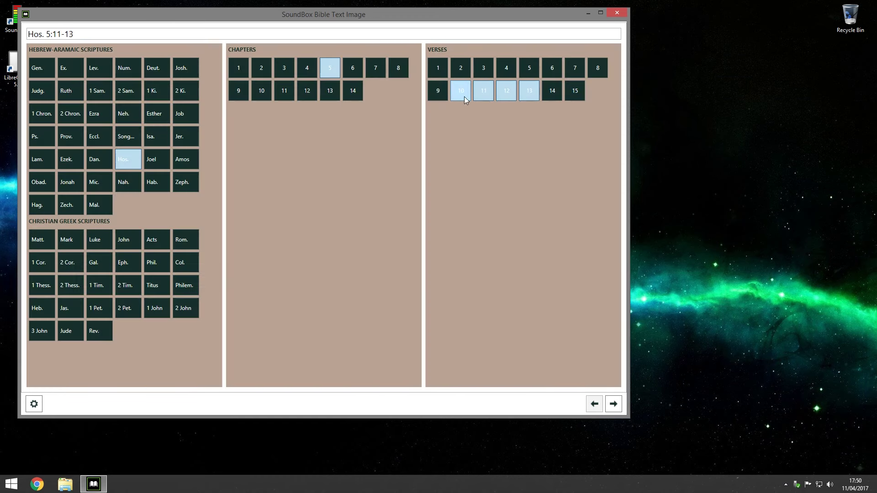
Generate the Hos. 5:11-13 slides, advance to the next slide, and save it as an image
click(614, 404)
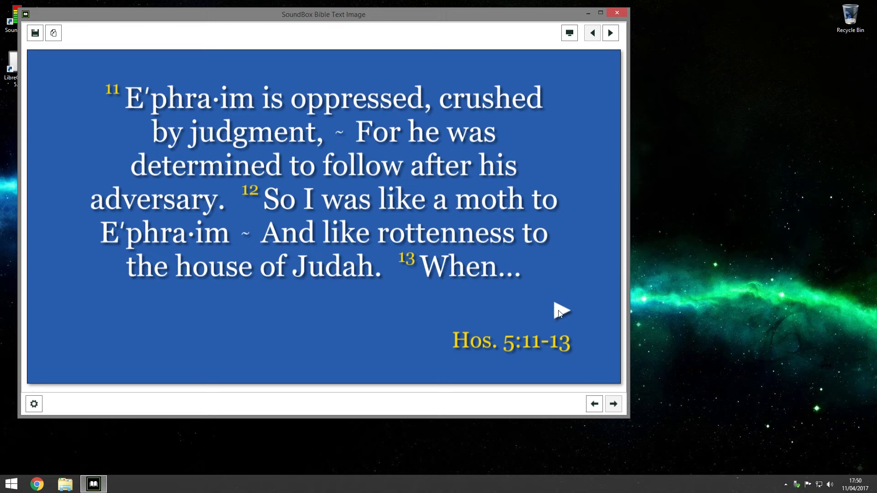
click(610, 33)
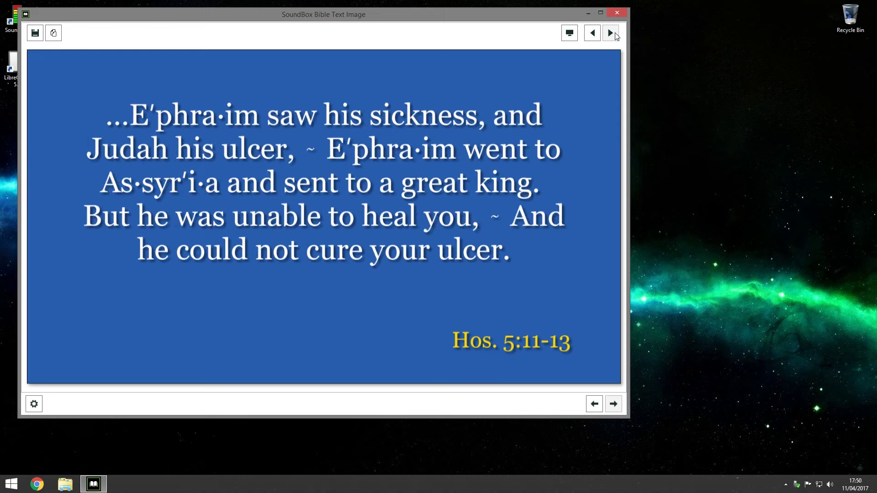
click(35, 34)
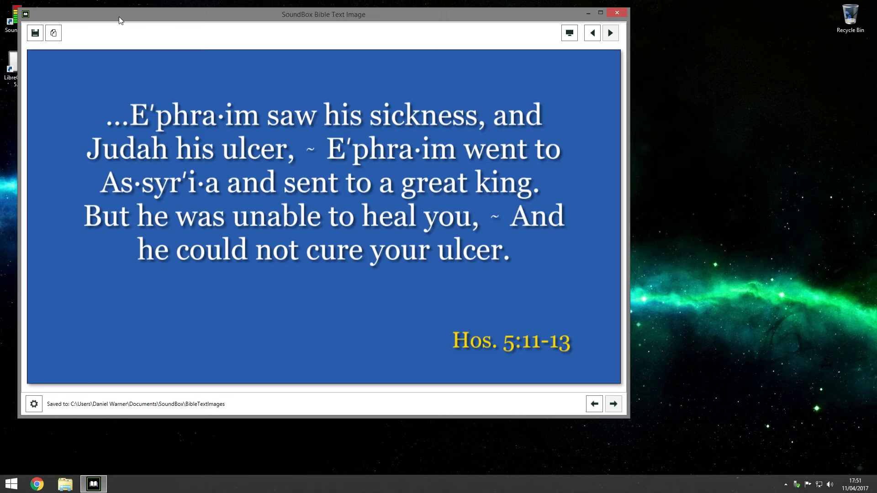
drag(119, 18, 183, 20)
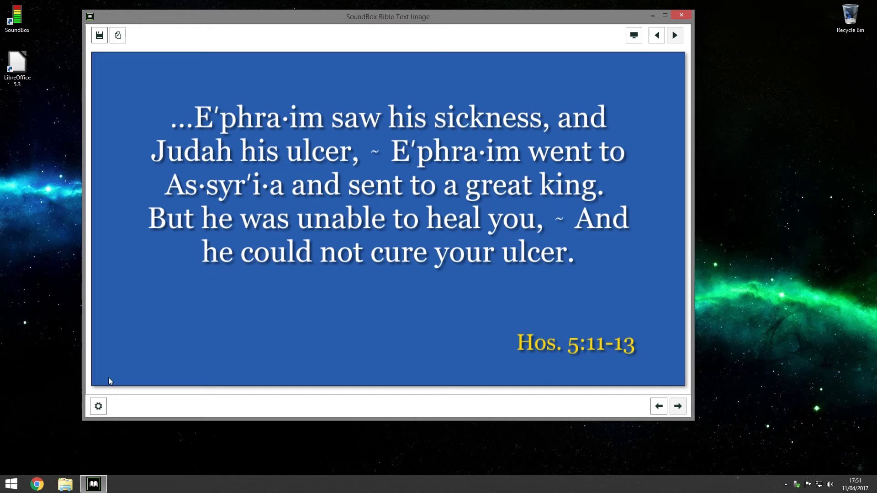
Check the BibleTextImages destination folder in the image settings, then bring up File Explorer
click(99, 406)
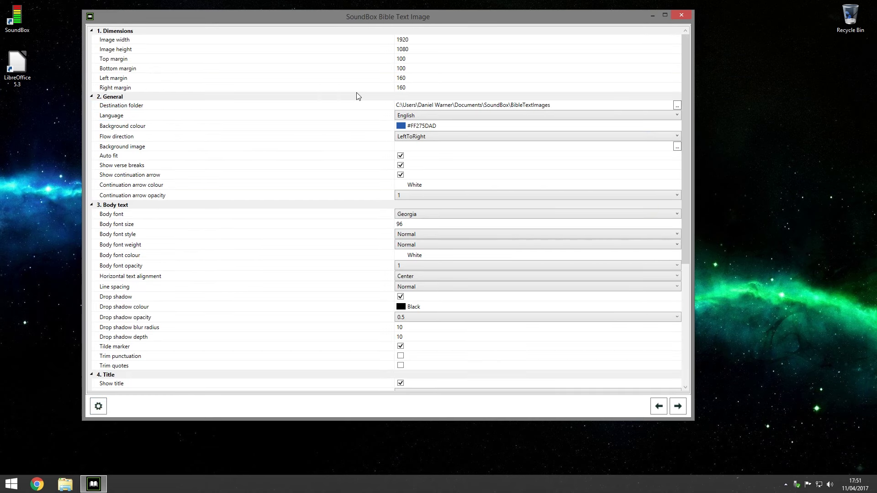
click(411, 105)
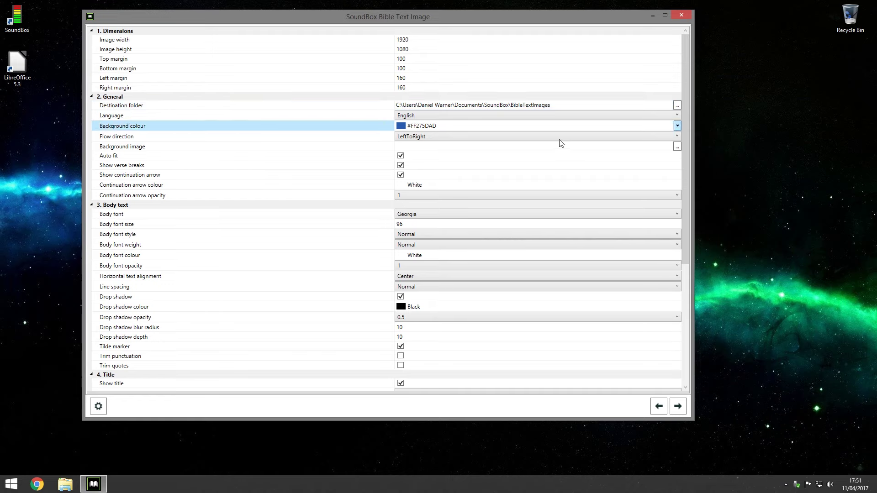
click(71, 483)
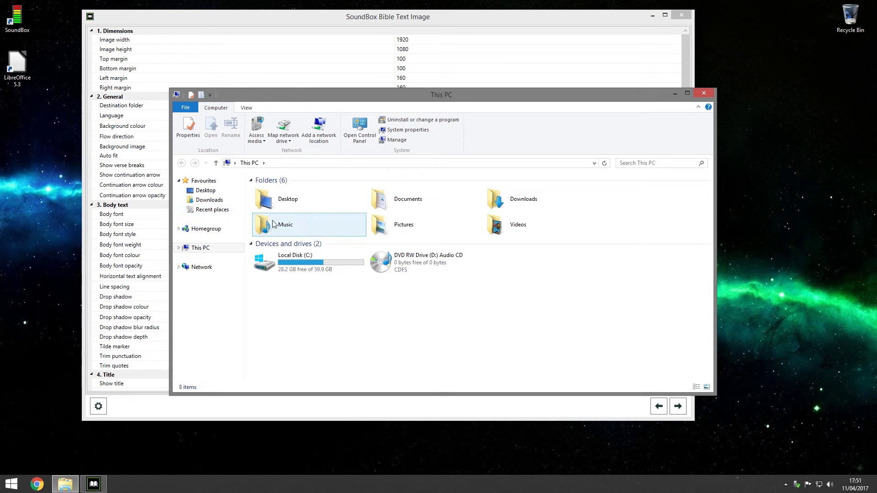
Browse Documents > SoundBox > BibleTextImages > Hos 5 v 11-13 to check the slides, then return to BibleTextImages
double_click(416, 203)
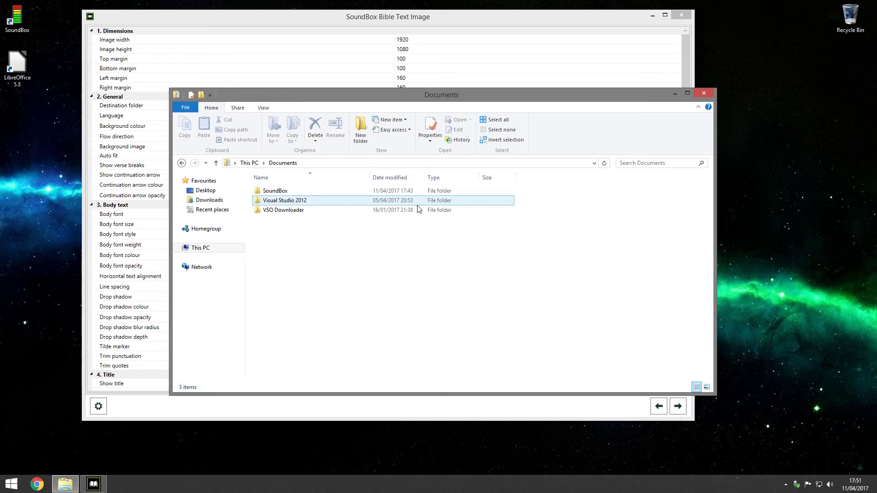
double_click(274, 192)
double_click(293, 192)
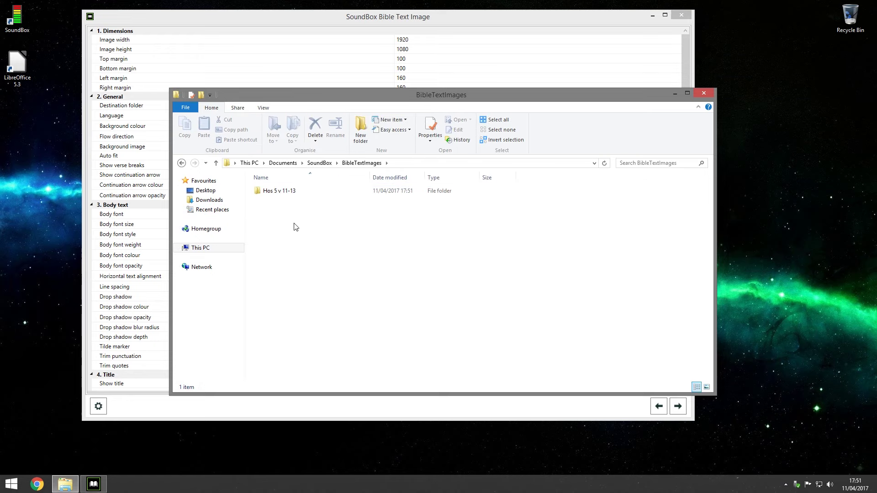
double_click(288, 191)
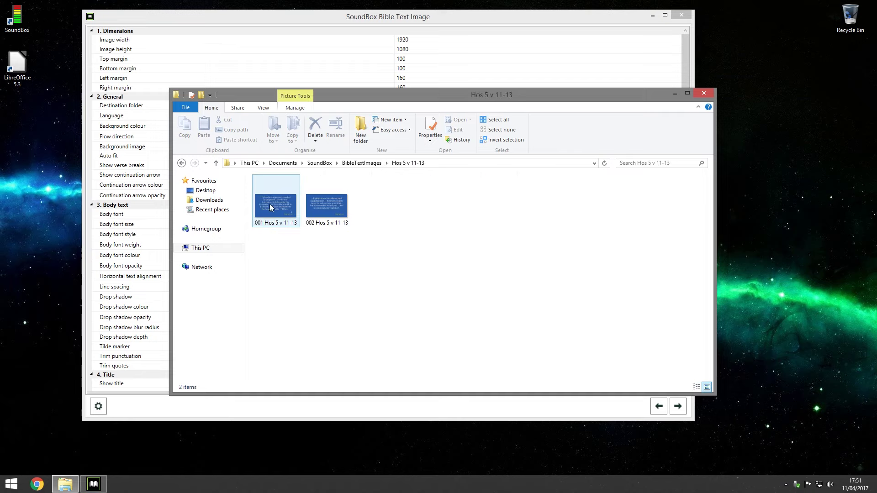
click(182, 163)
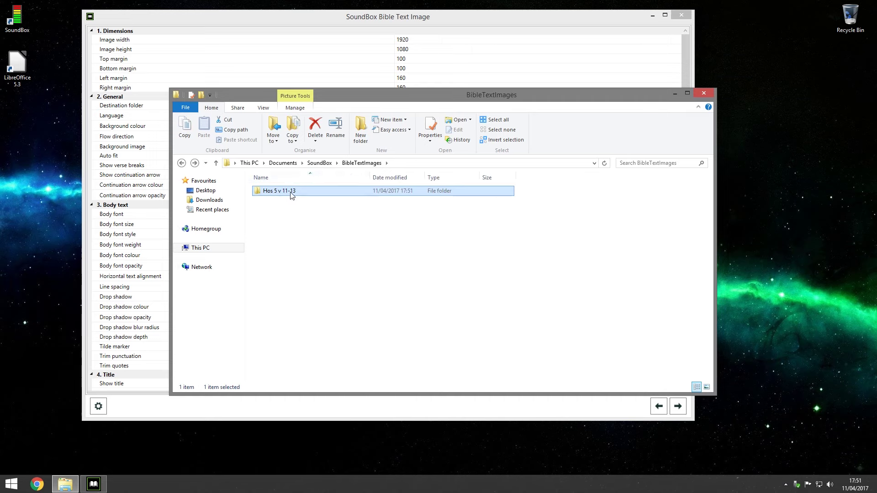
Launch SoundBox on its Media section and bring up the target display list
double_click(17, 18)
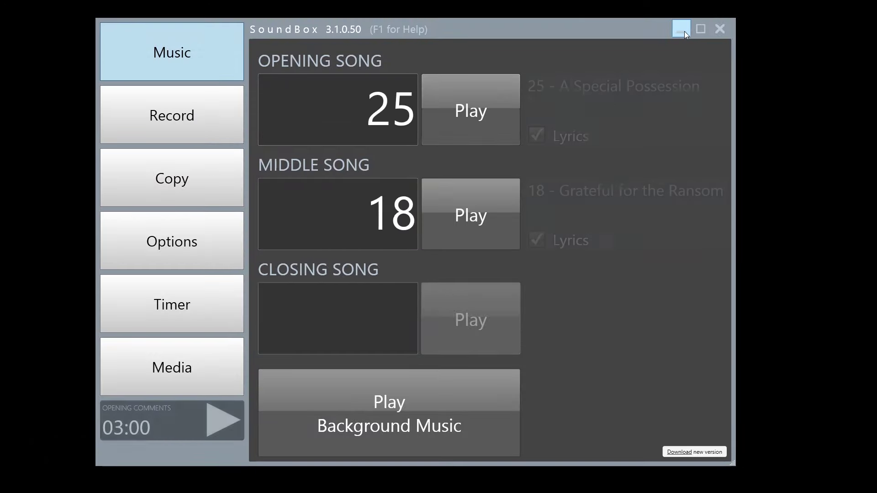
click(189, 368)
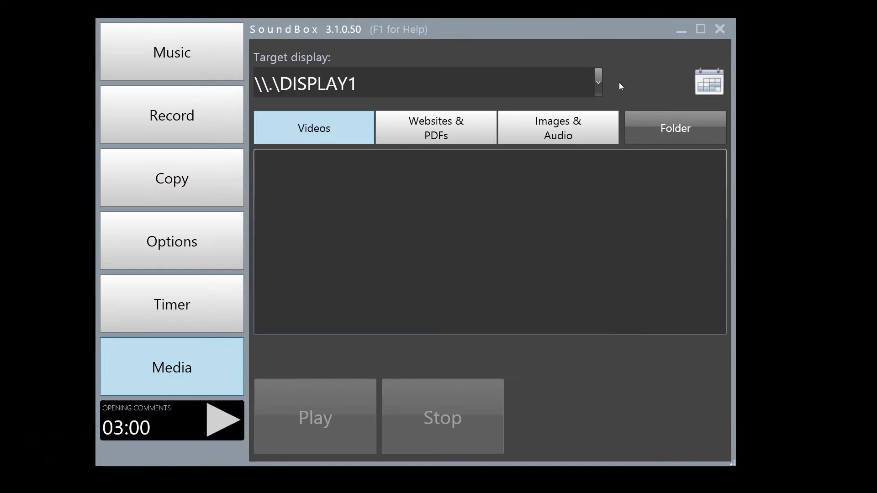
click(598, 83)
Set the target display to None and arrange SoundBox and BibleTextImages side by side
click(364, 114)
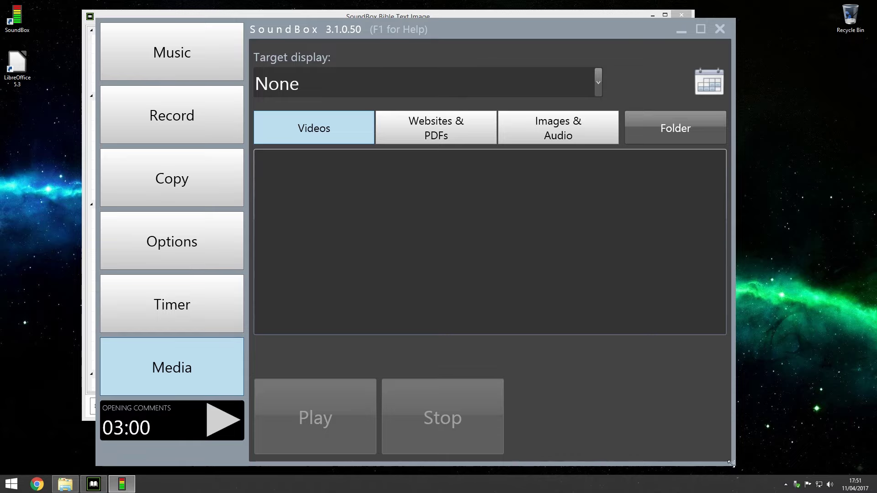
drag(733, 464, 400, 259)
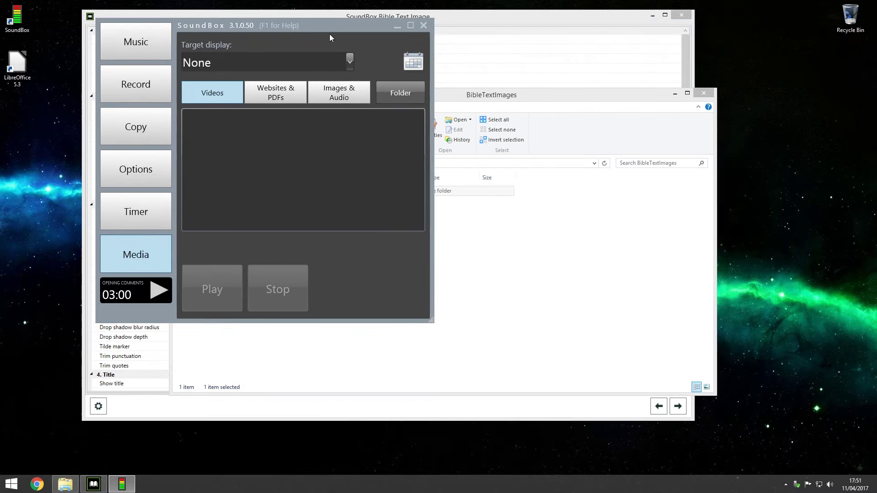
drag(329, 34, 275, 33)
drag(479, 94, 643, 89)
Add the Hos 5 v 11-13 folder to SoundBox media, present it, then hide the slide
drag(446, 187, 191, 153)
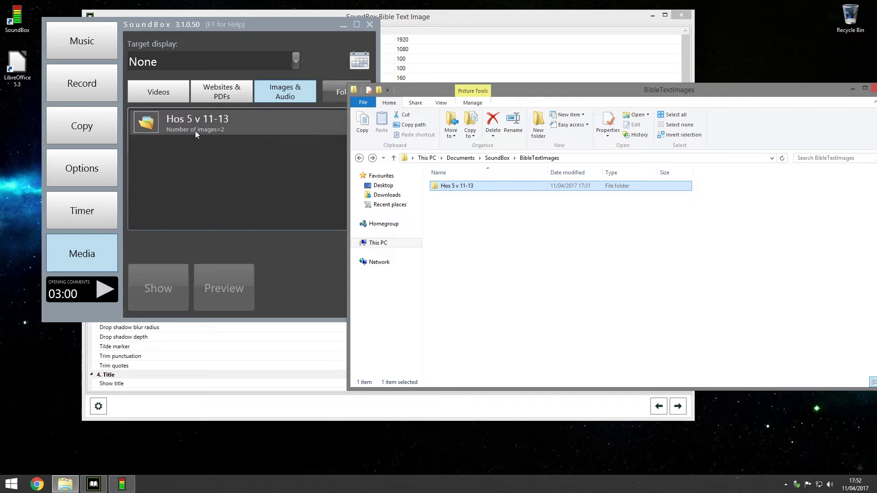
click(193, 155)
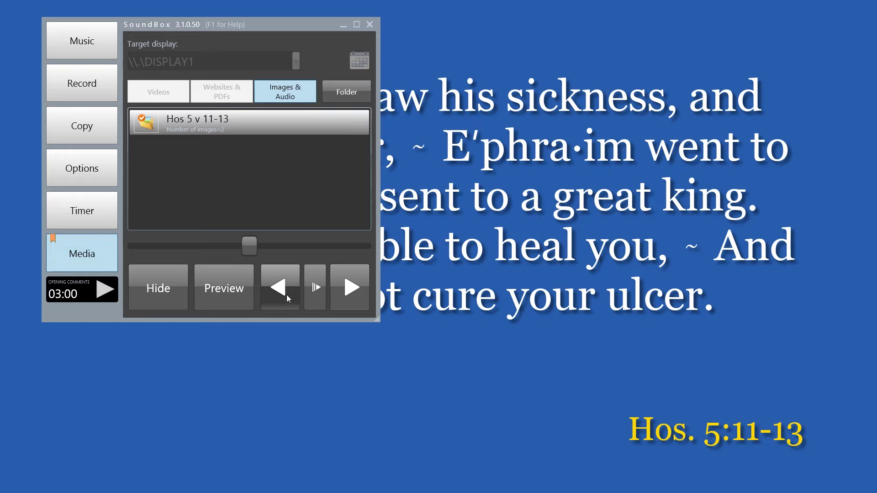
click(158, 292)
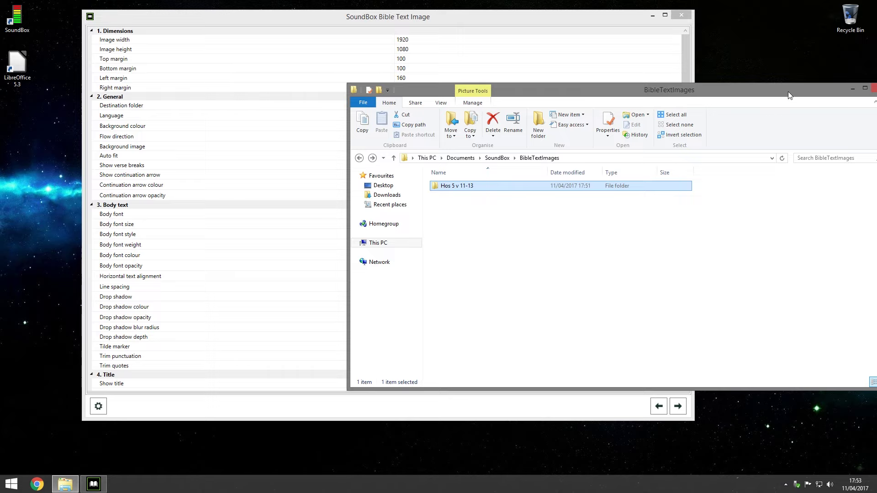
Close the BibleTextImages window and review the 1920×1080 image width and height settings
drag(788, 91, 757, 88)
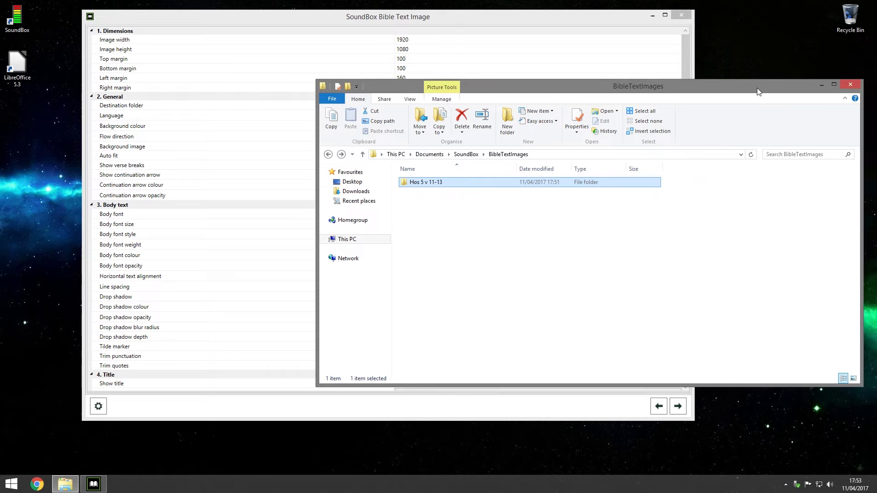
click(849, 86)
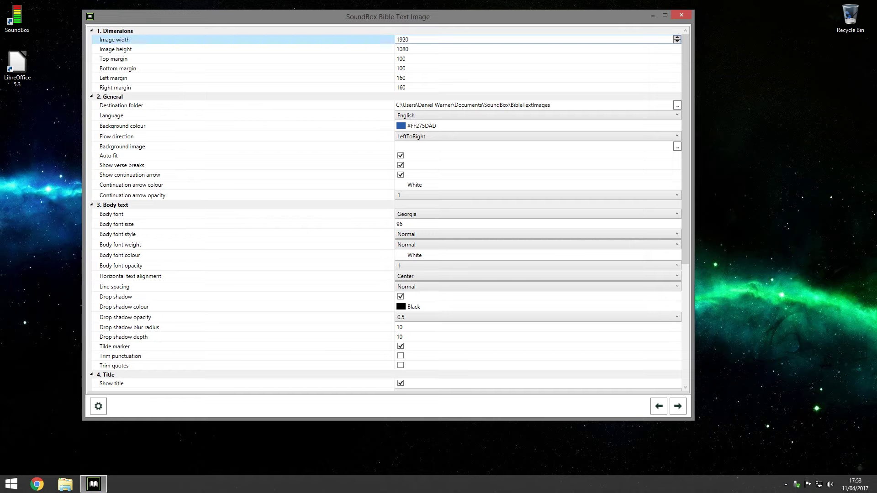
click(413, 49)
click(421, 48)
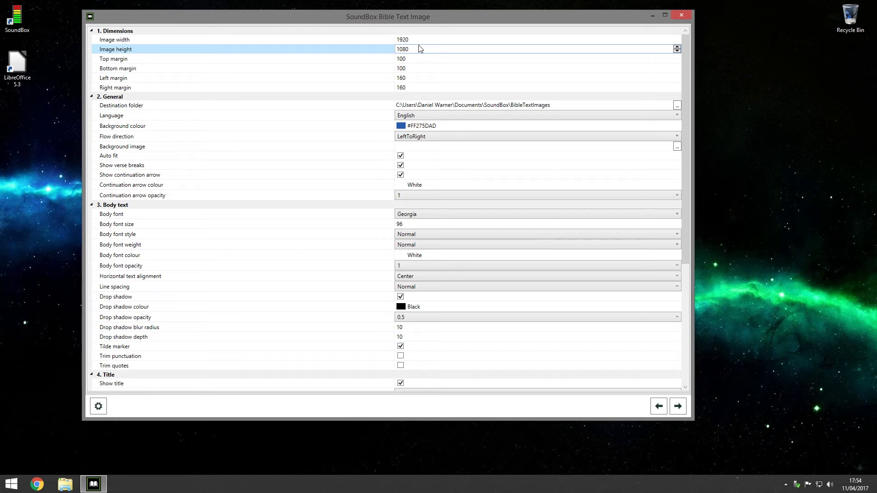
Review the margin settings: 100 top and bottom, 160 left and right
click(203, 59)
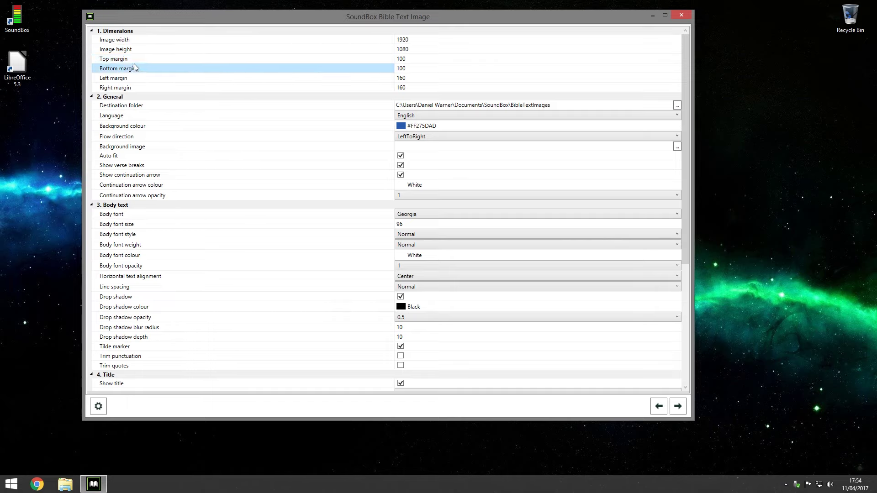
click(135, 78)
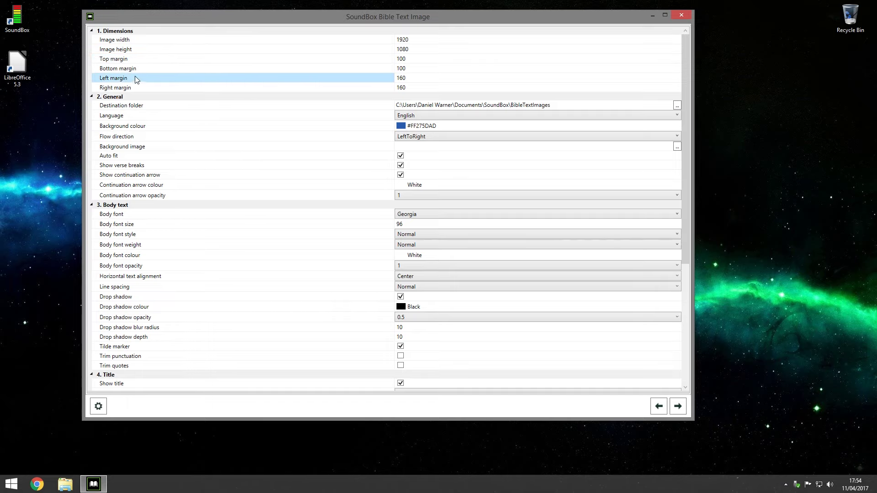
click(285, 59)
click(395, 59)
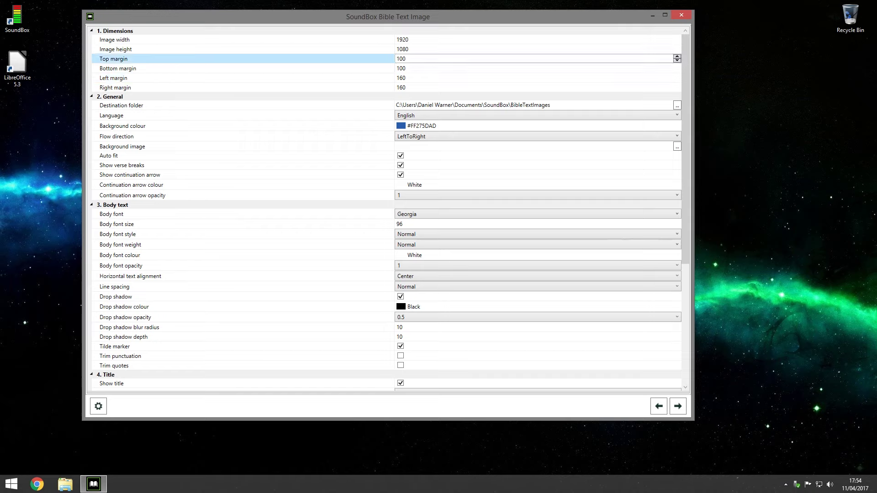
click(406, 68)
click(406, 59)
click(411, 69)
click(407, 77)
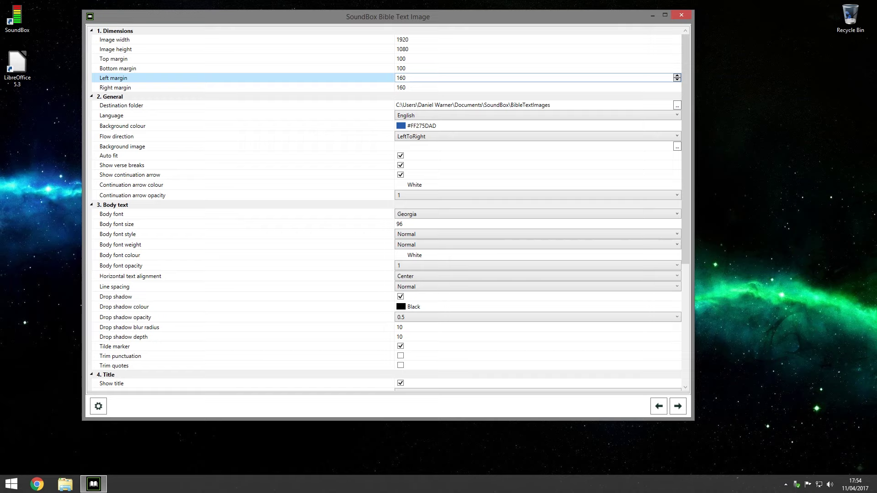
click(406, 87)
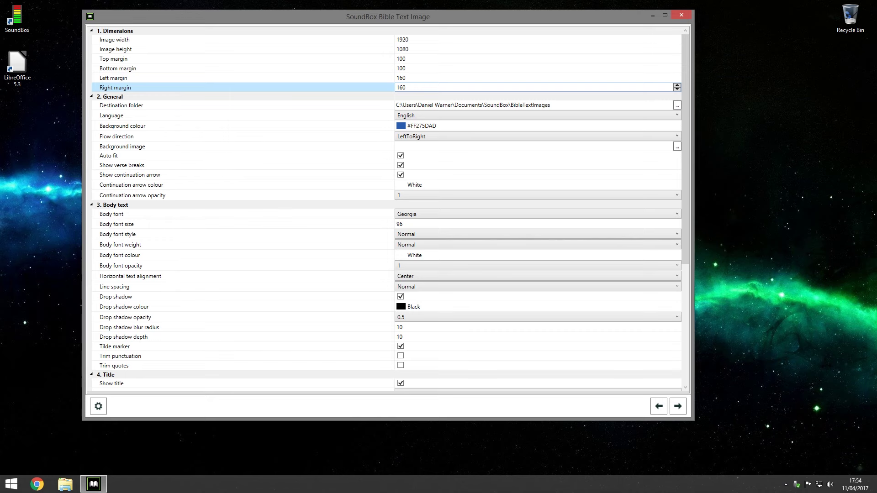
Render the Hos. 5:11-13 text image preview and return to the image settings
click(659, 406)
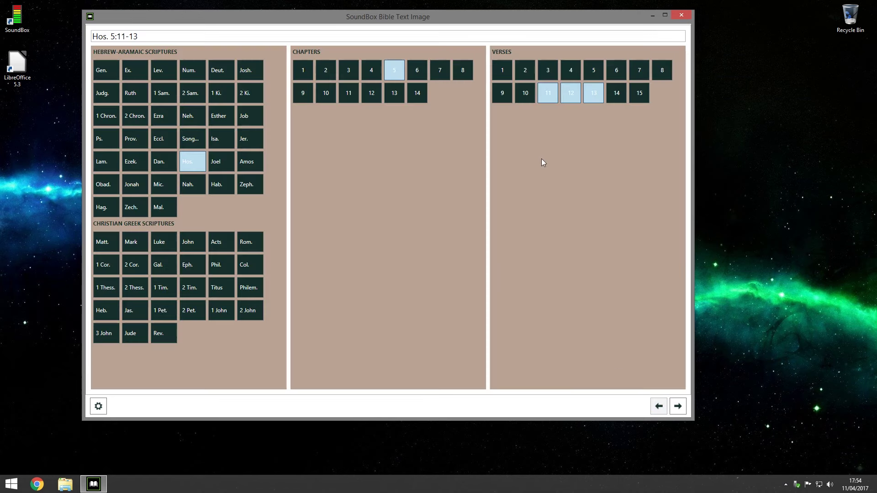
click(678, 406)
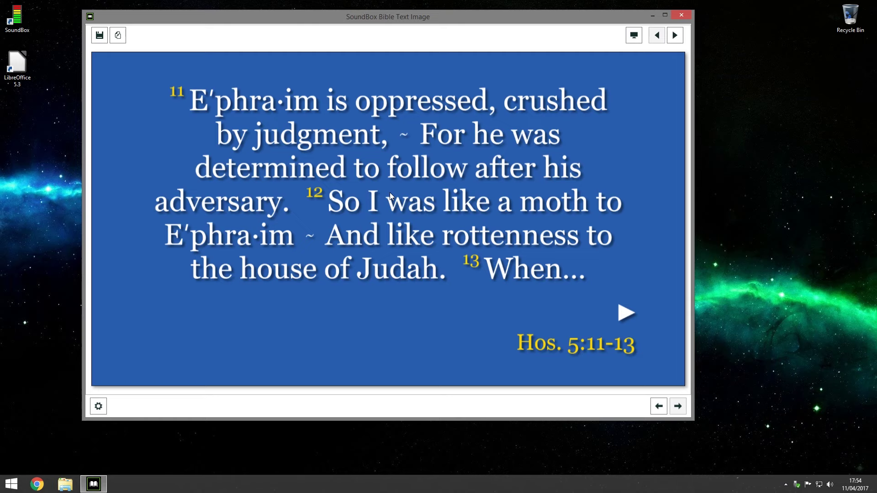
click(97, 407)
Change the Top and Bottom margins from 100 to 160
click(414, 59)
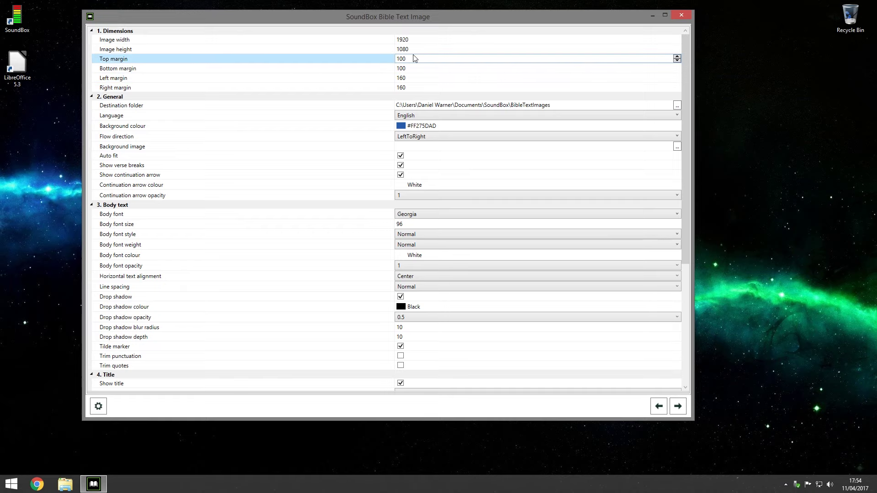
key(ctrl+a)
text(160)
key(Tab)
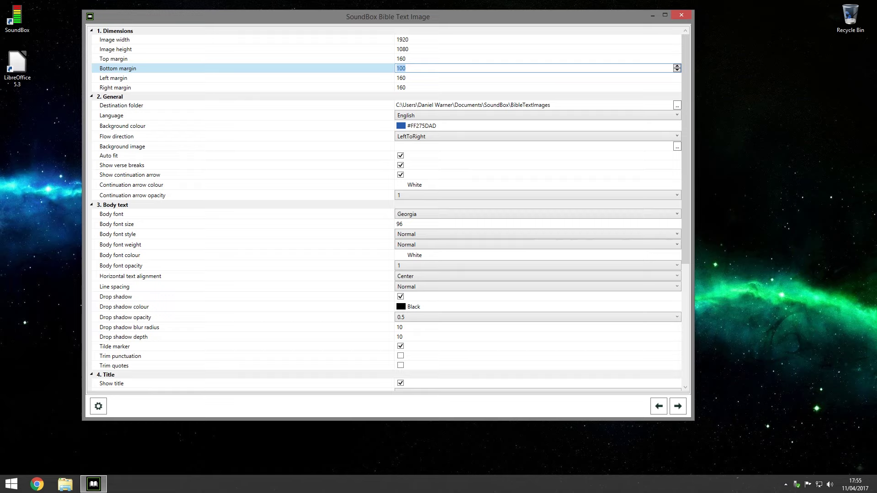
text(160)
key(Tab)
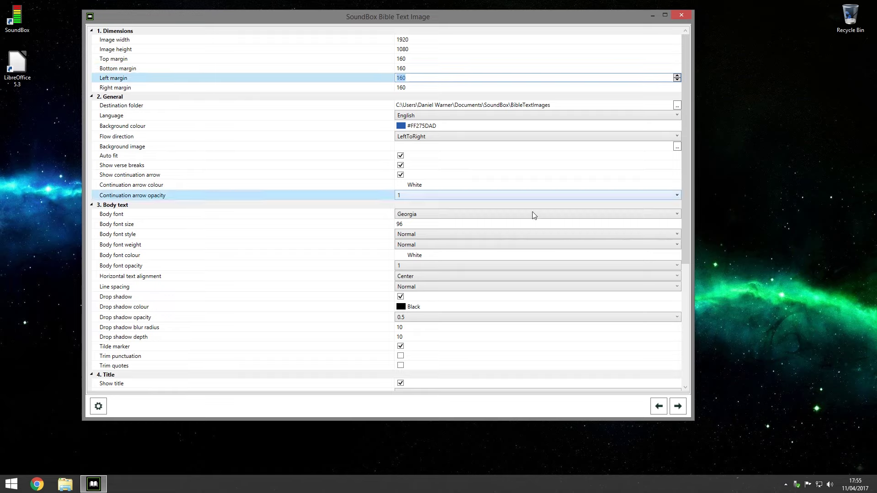
Regenerate the Hos. 5:11-13 preview and page forward to the verse 13 slide
click(683, 410)
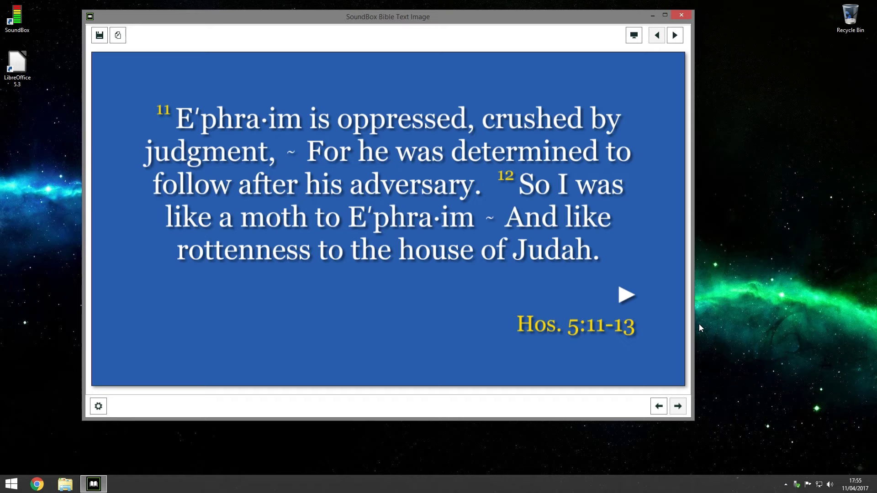
click(675, 36)
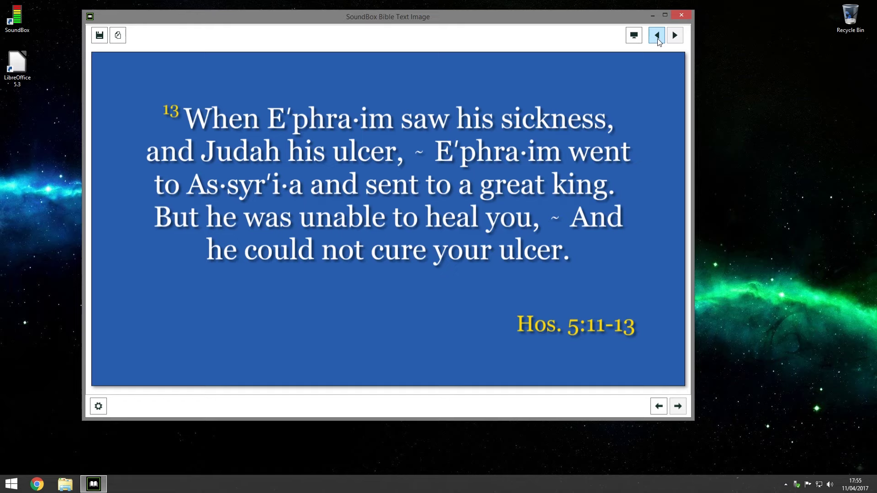
Set all four slide margins to 50 and body font size to 50, then regenerate the preview
click(98, 406)
key(Up)
key(Up)
key(Tab)
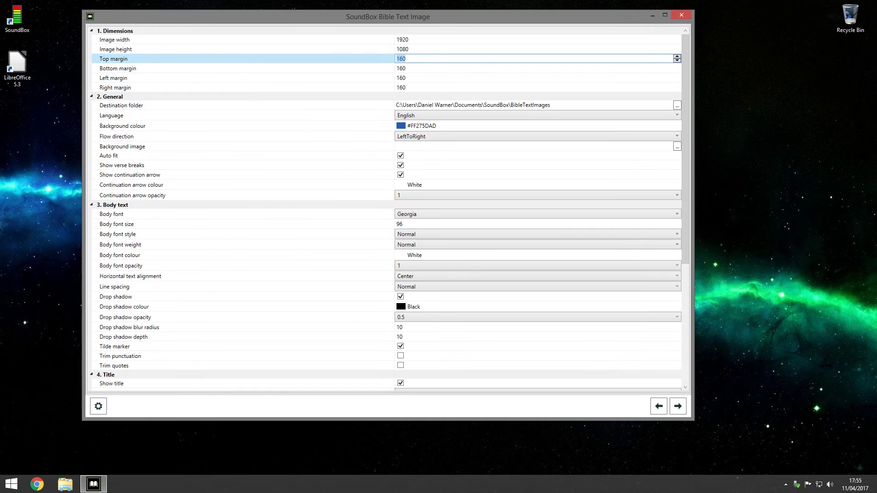
text(50)
key(Tab)
text(50)
key(Tab)
text(50)
key(Tab)
text(50)
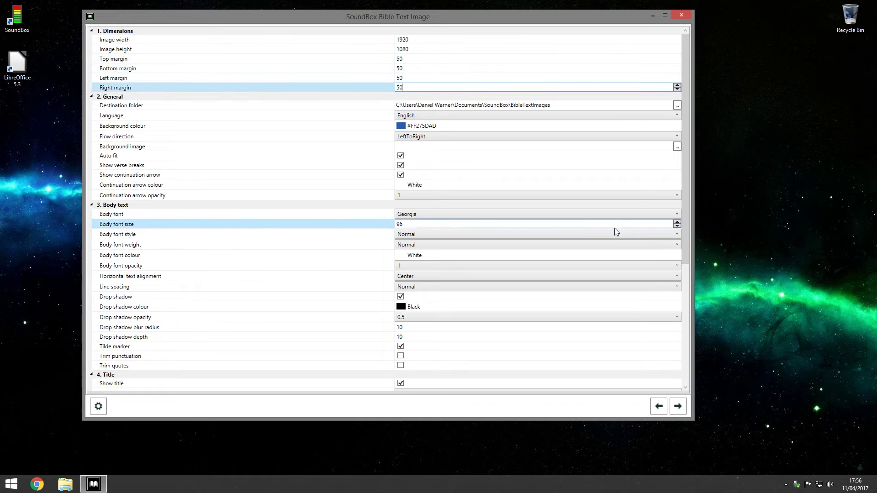
click(457, 224)
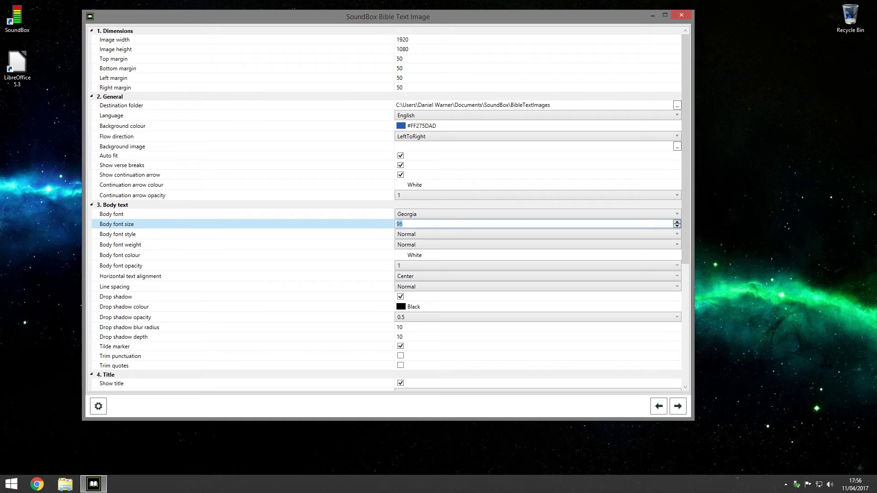
text(50)
key(Tab)
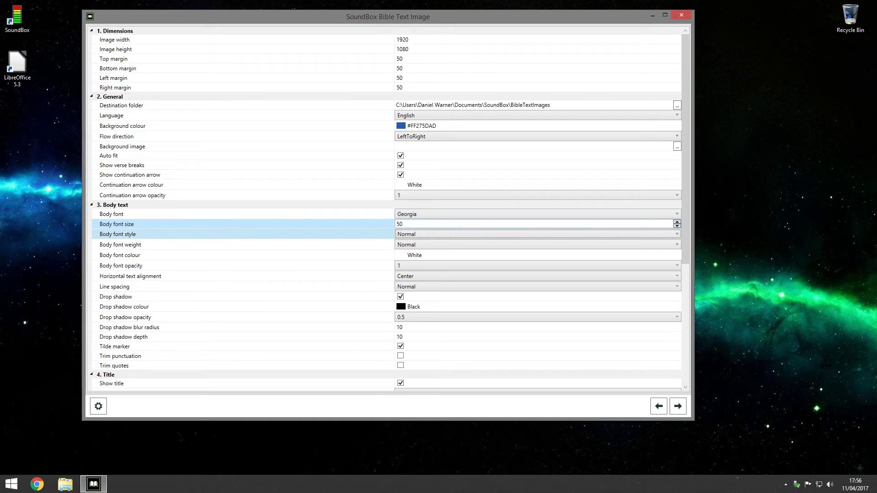
click(685, 411)
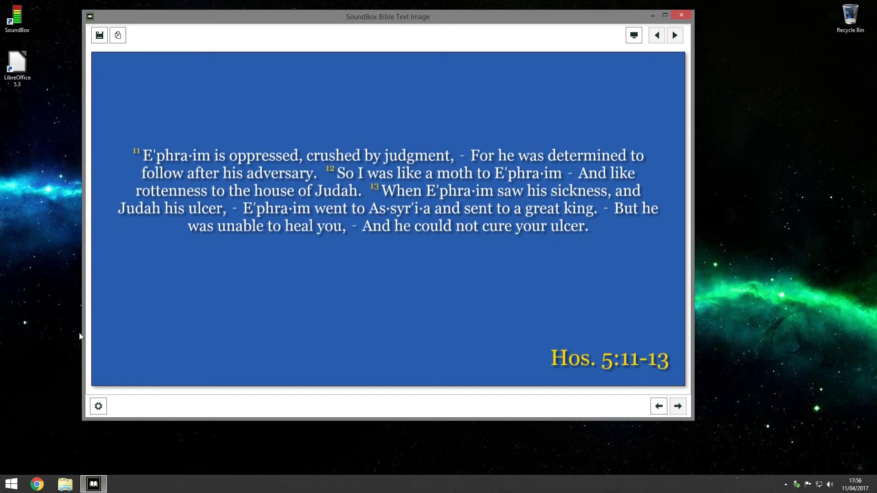
Add Hosea 5 verses 1, 2, 7, 9, 10 and 15 to the passage and render the slide
click(661, 407)
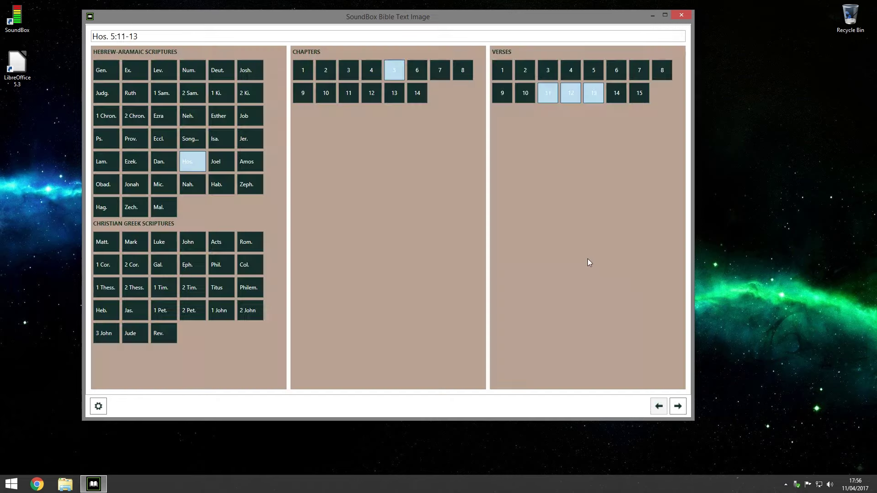
click(508, 71)
click(525, 71)
click(524, 93)
click(502, 93)
click(639, 71)
click(639, 93)
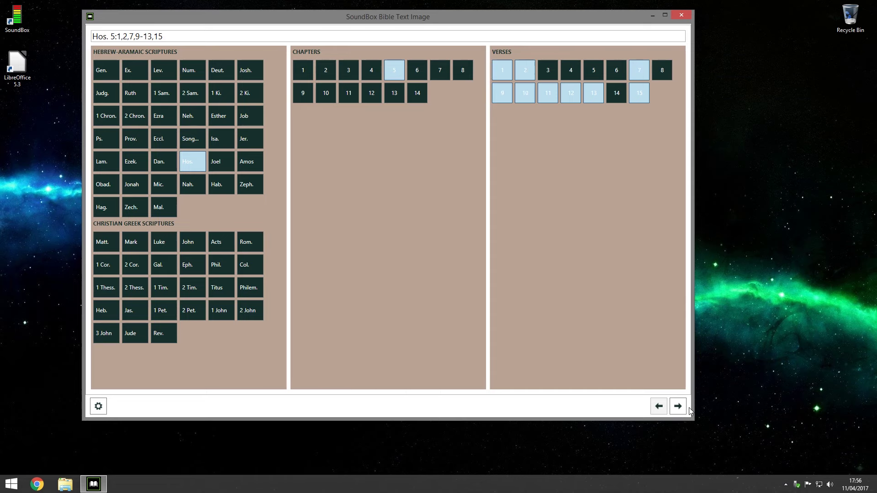
click(678, 406)
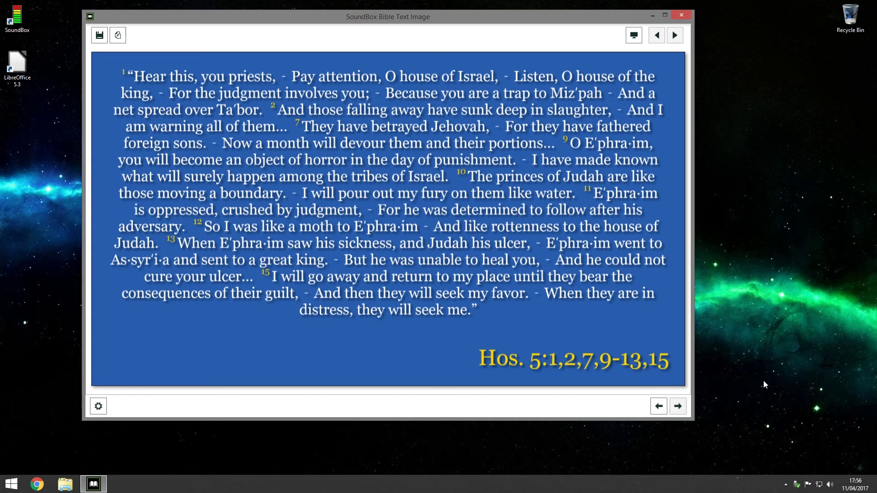
In slide settings, enter 160 for Top, Bottom, Left and Right margins and 96 for body font size
click(98, 406)
click(400, 58)
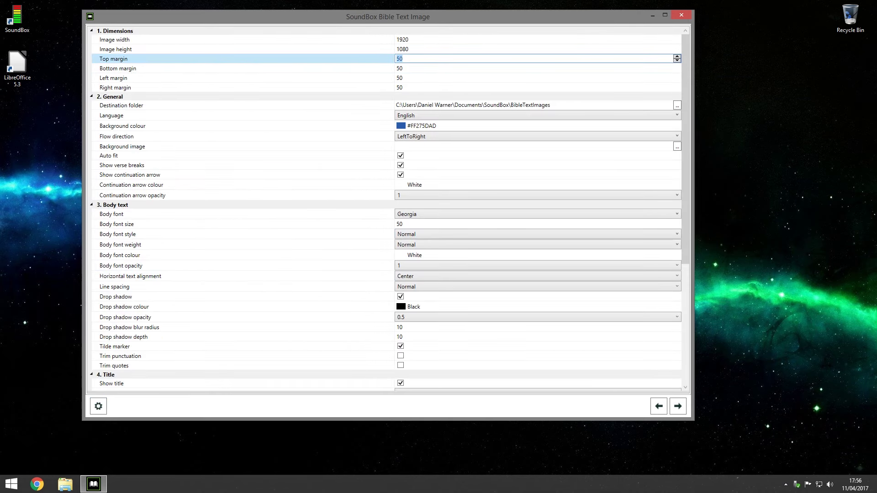
text(160)
key(Tab)
text(160)
key(Tab)
text(1160)
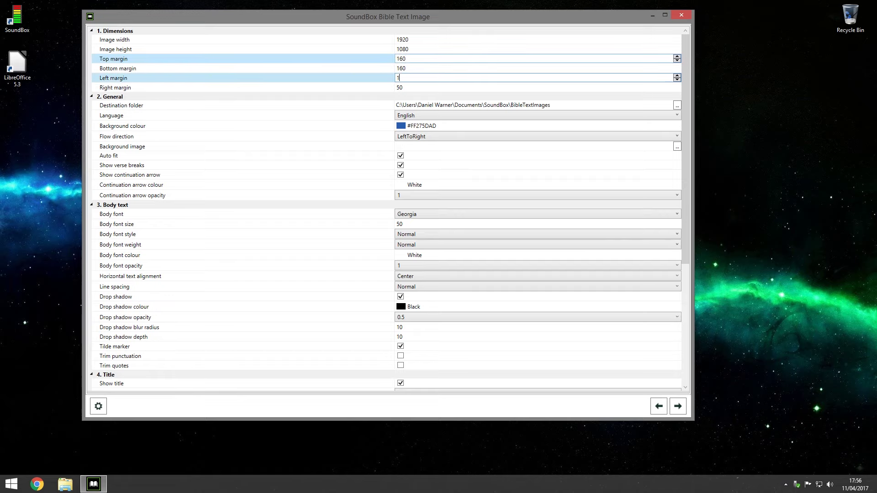
key(BackSpace)
key(BackSpace)
key(BackSpace)
text(60)
key(Tab)
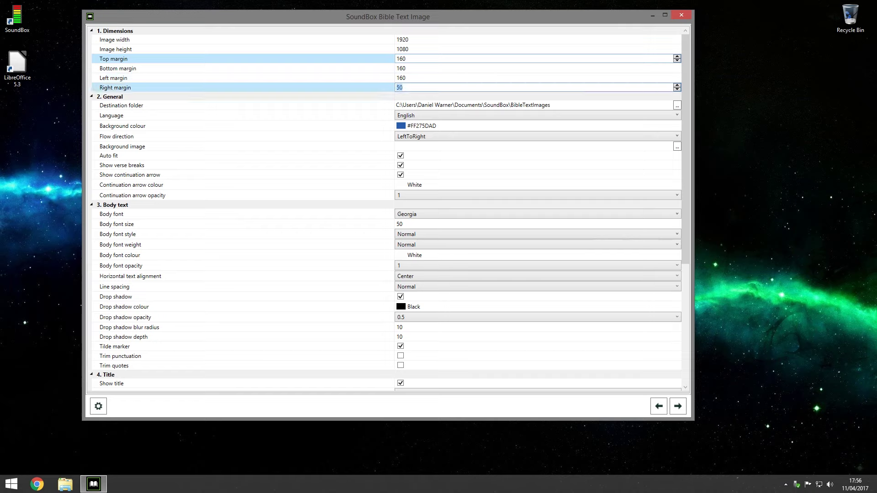
text(160)
click(416, 224)
text(96)
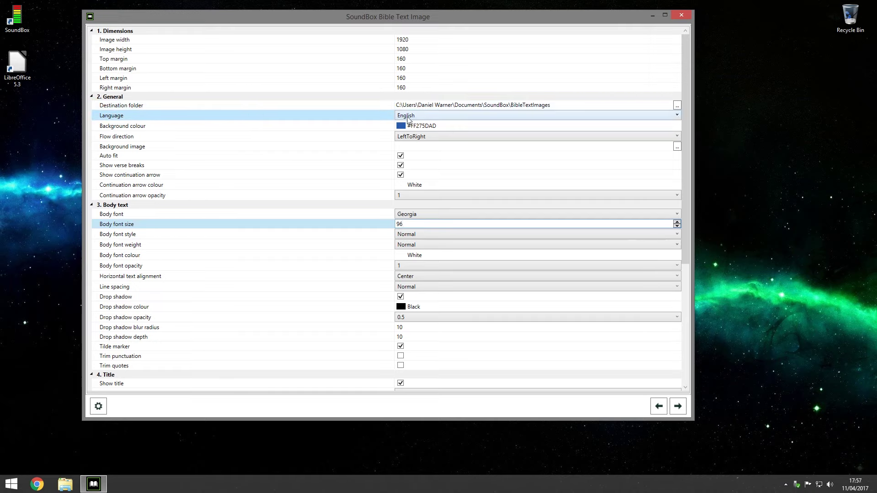
click(431, 115)
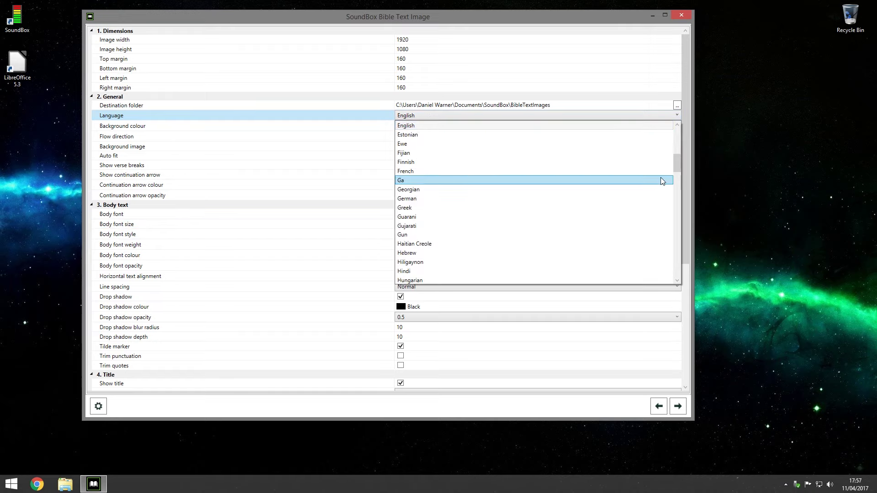
drag(676, 165, 672, 141)
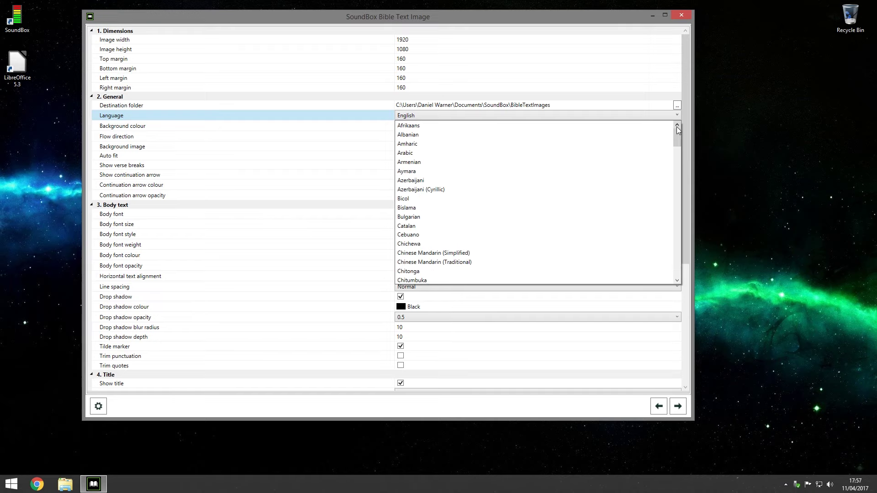
click(635, 118)
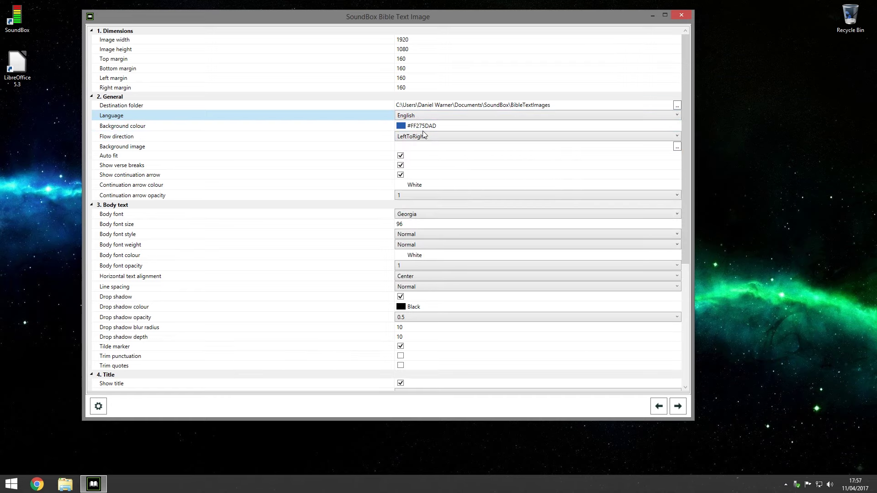
click(678, 126)
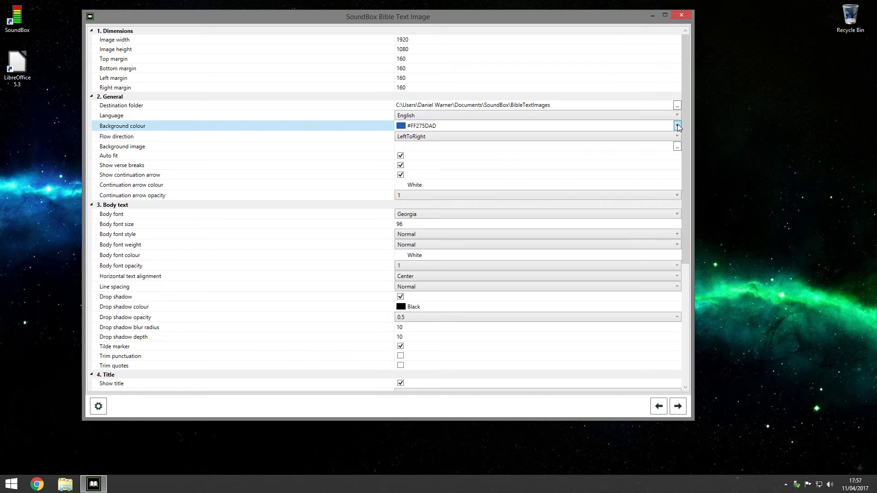
click(678, 126)
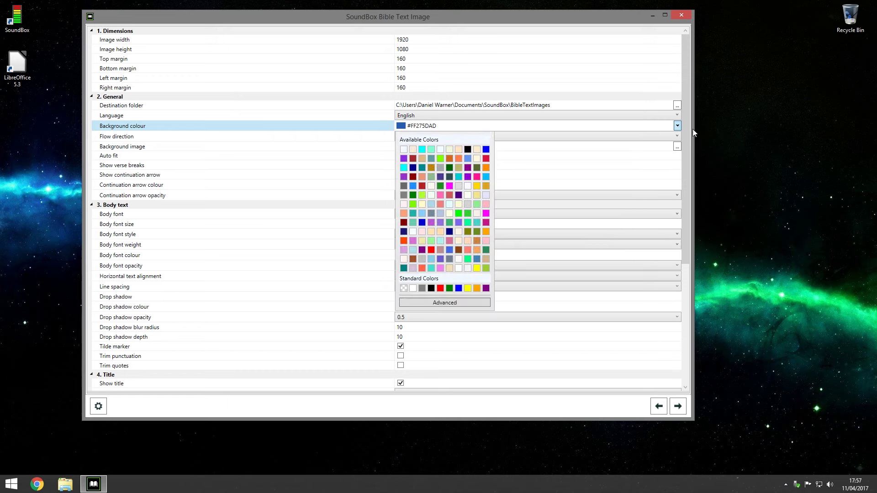
click(678, 125)
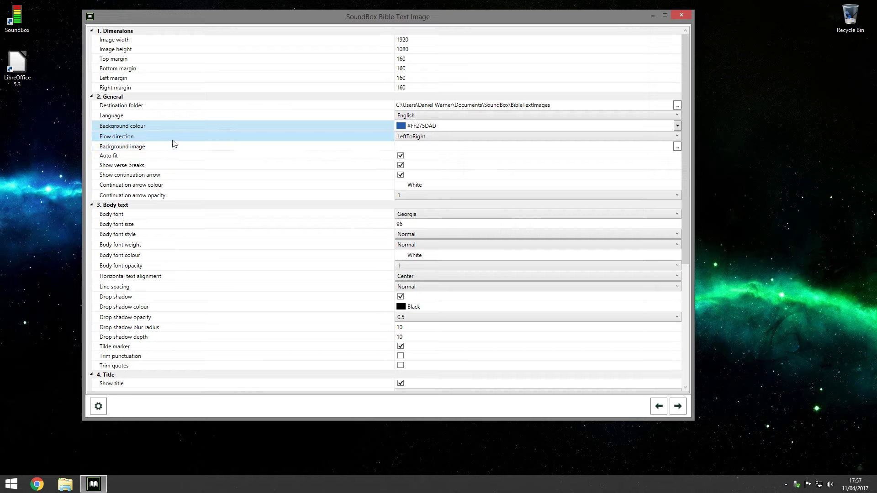
click(667, 136)
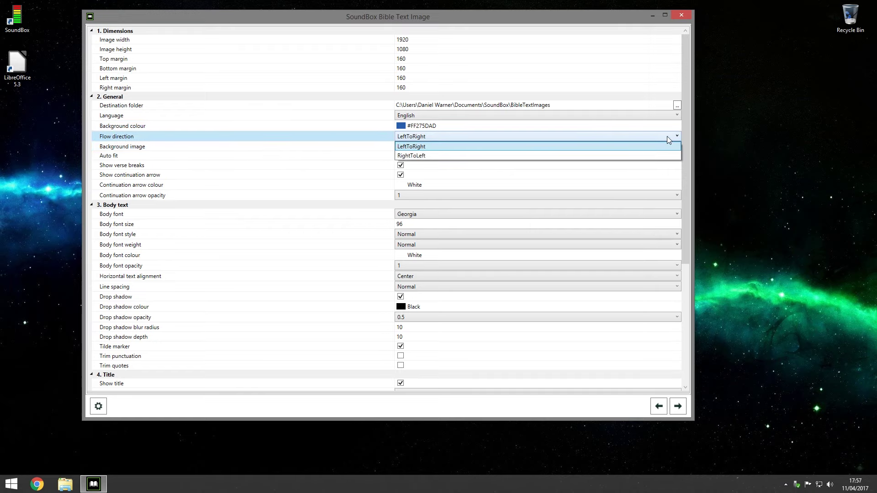
click(667, 136)
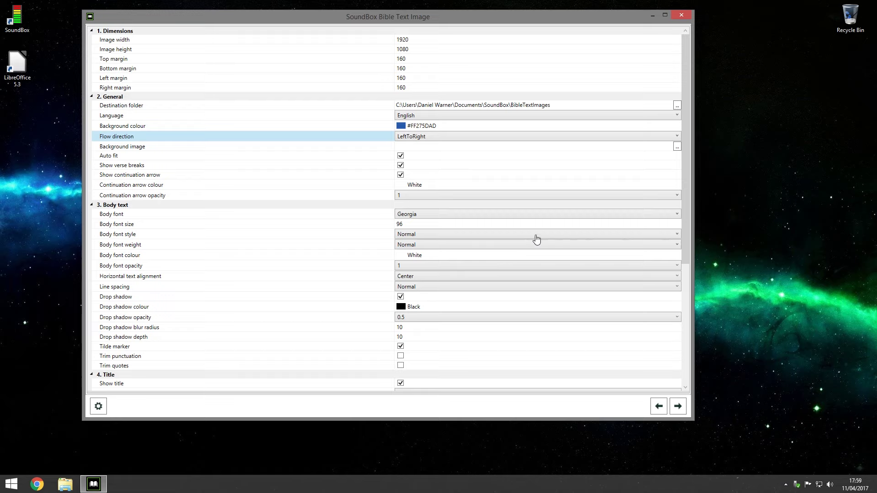
Browse to This PC > Pictures and choose Read Text.jpg as the background image
click(678, 146)
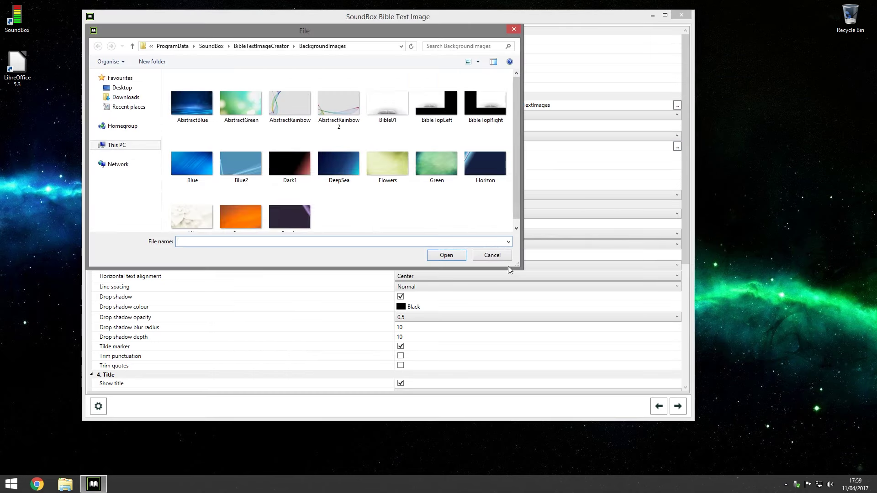
drag(517, 265, 540, 327)
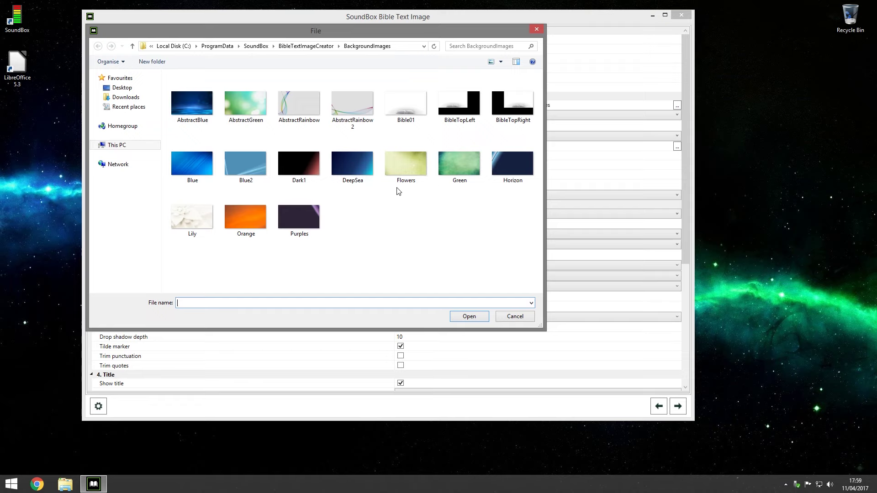
click(120, 150)
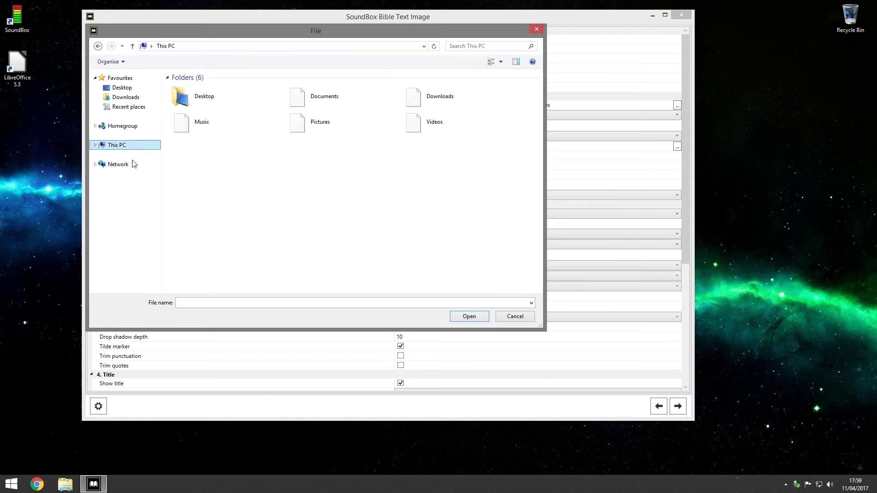
double_click(307, 128)
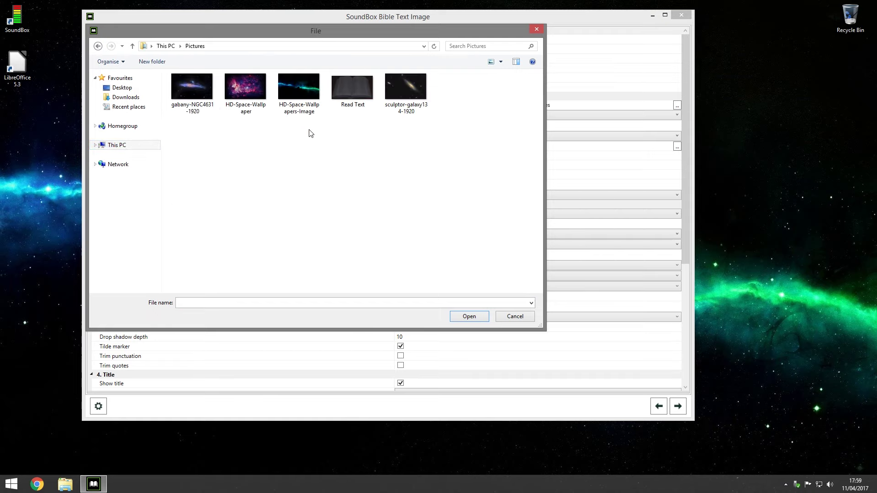
double_click(355, 89)
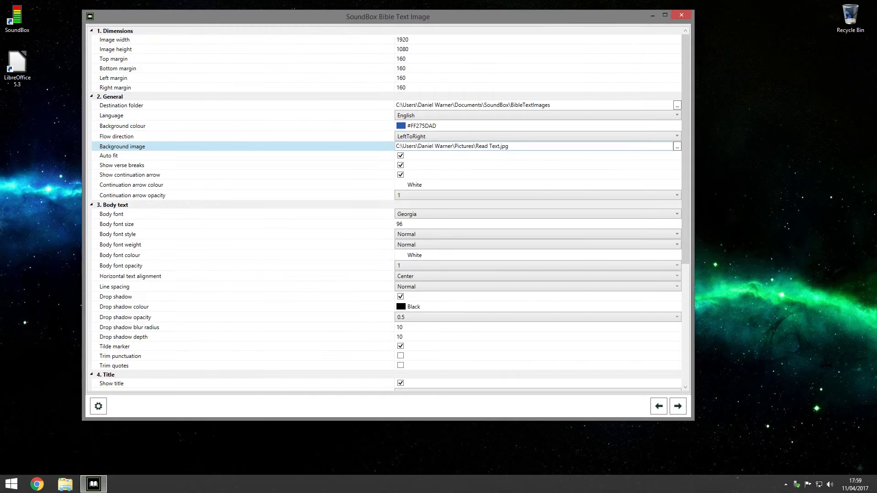
click(611, 289)
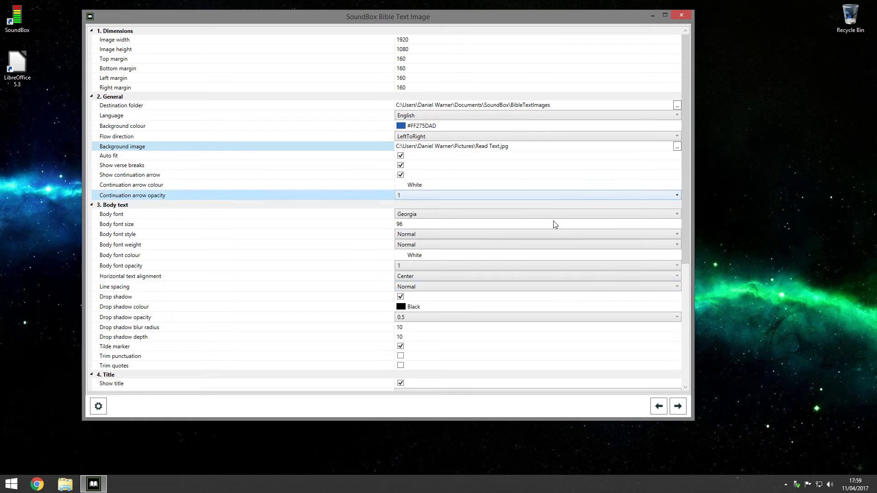
click(680, 414)
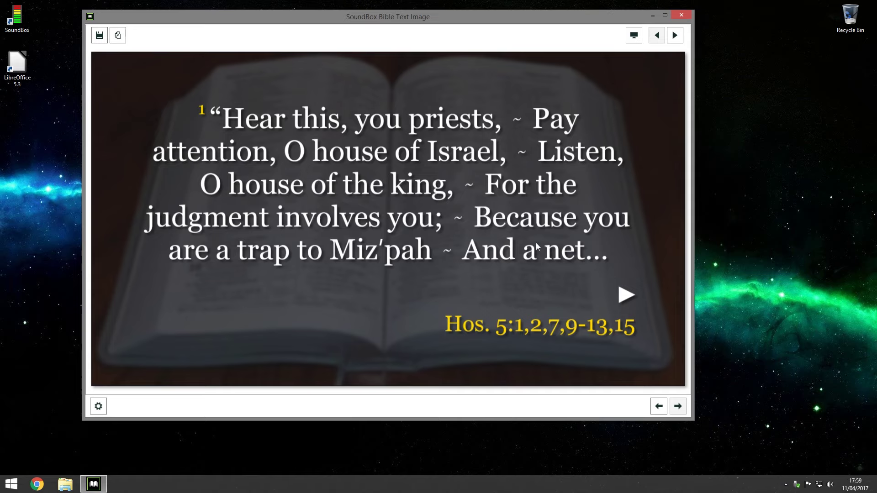
click(99, 406)
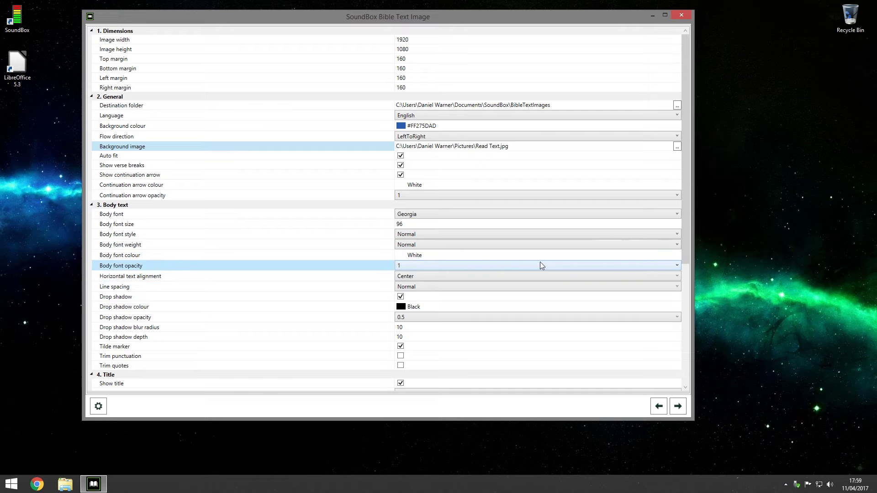
click(673, 267)
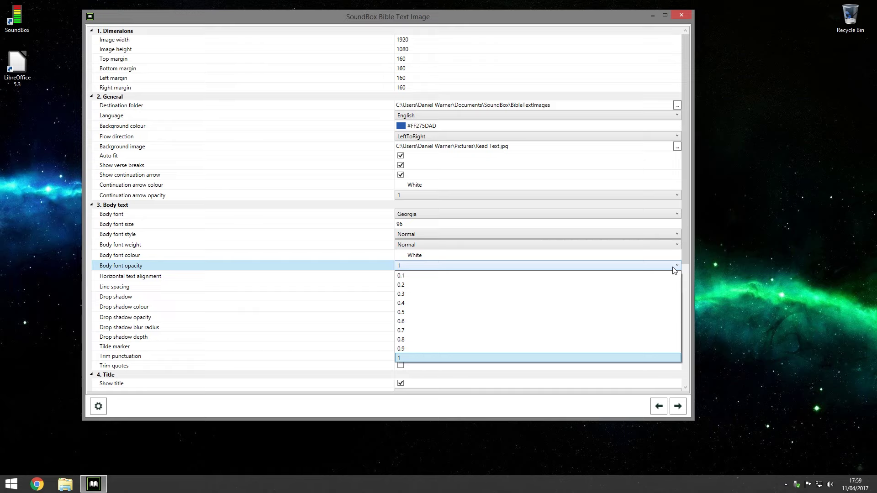
click(407, 321)
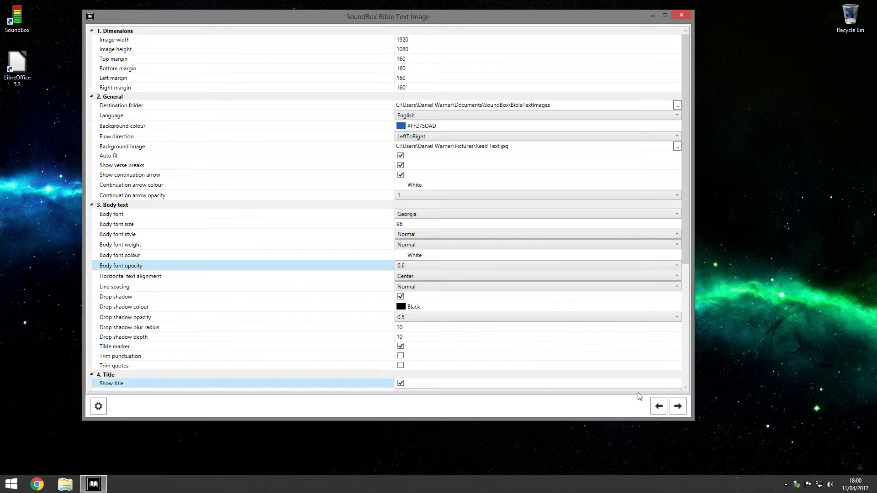
click(683, 411)
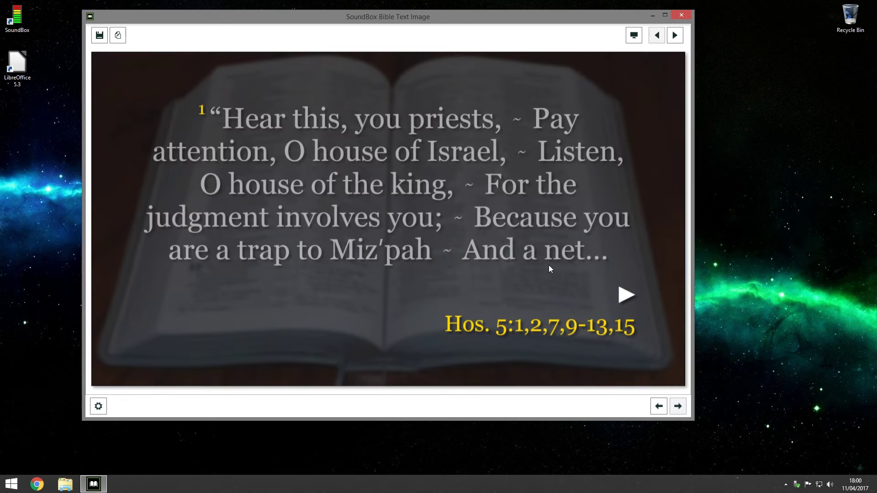
click(99, 407)
click(499, 265)
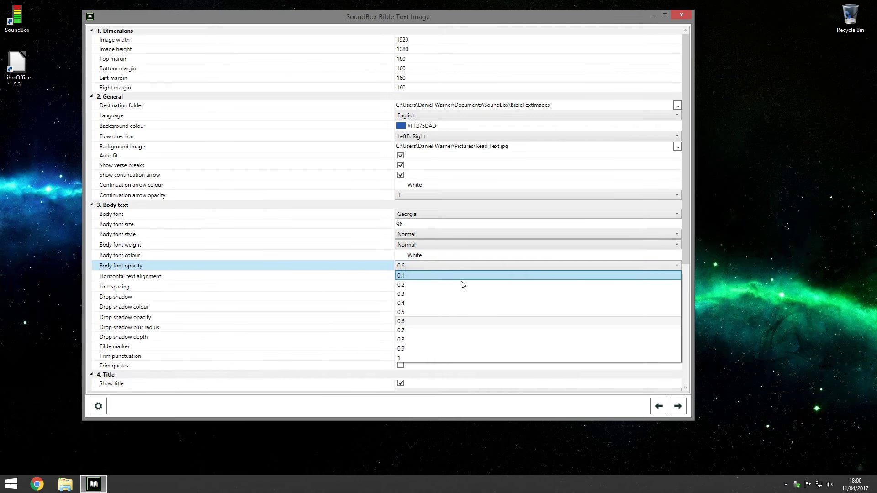
click(415, 358)
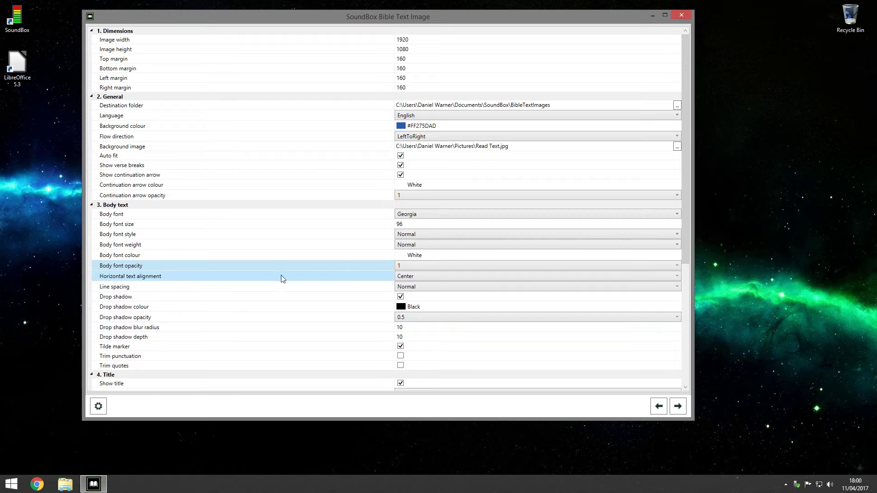
Keep the body text centre-aligned with Normal line spacing
click(430, 280)
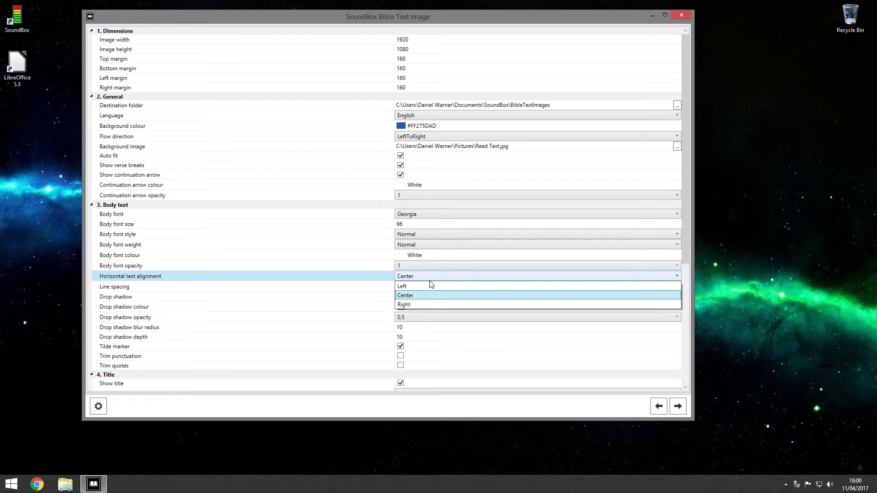
click(437, 276)
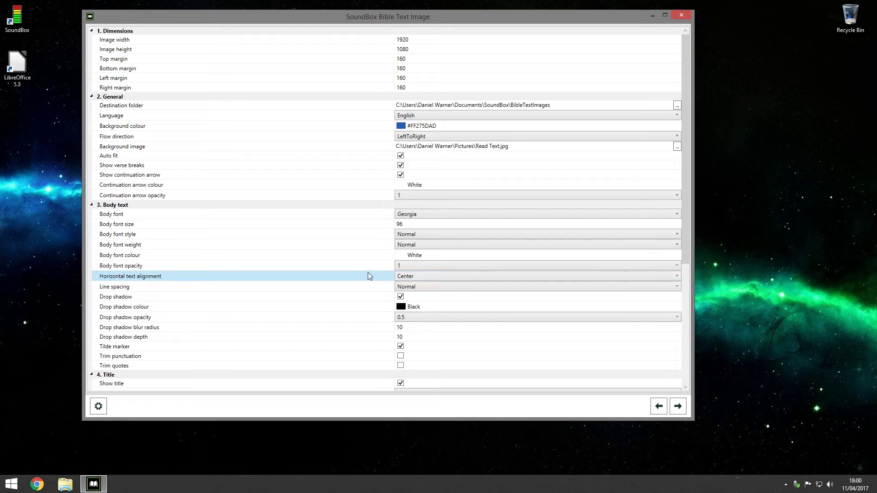
click(425, 287)
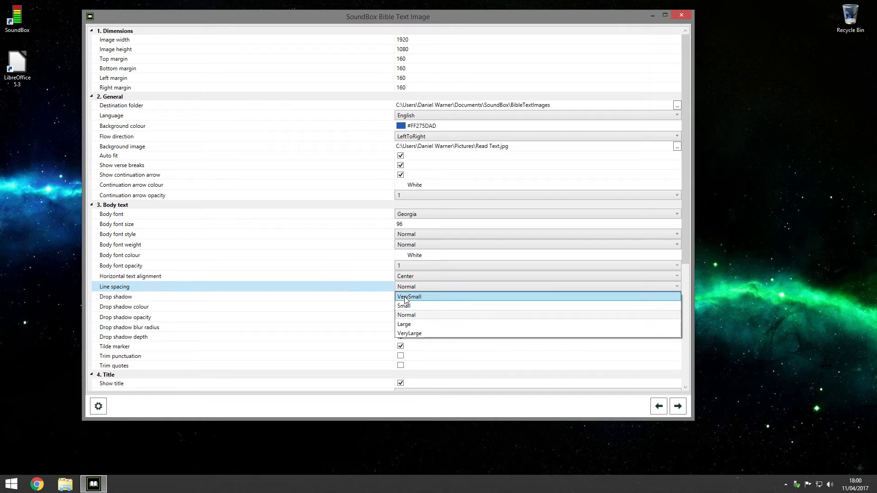
click(426, 290)
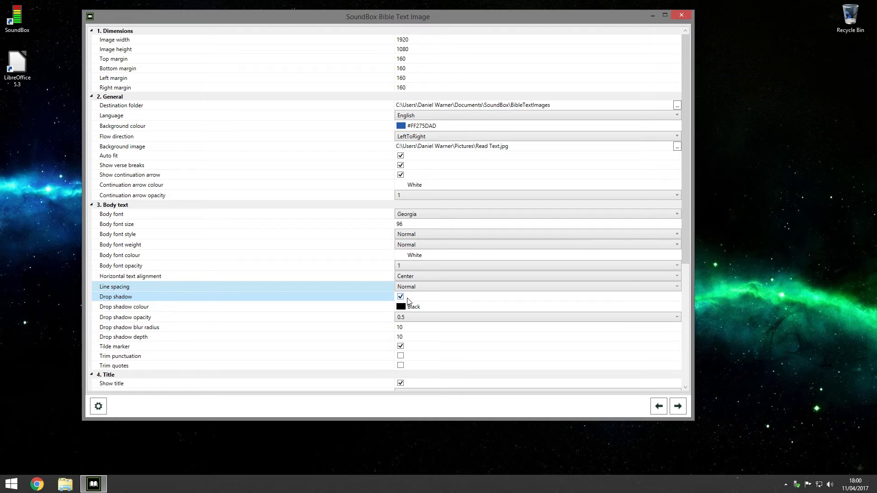
Switch off the body text drop shadow and preview the slide without it
click(678, 407)
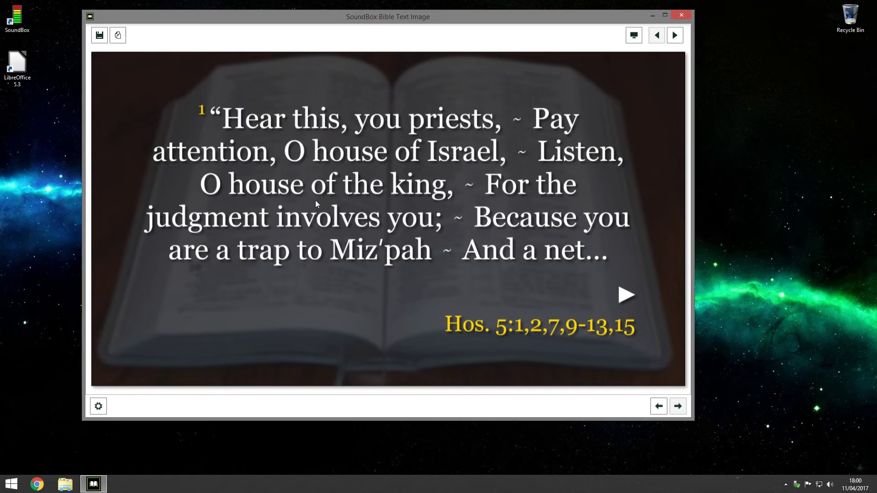
click(99, 406)
click(401, 297)
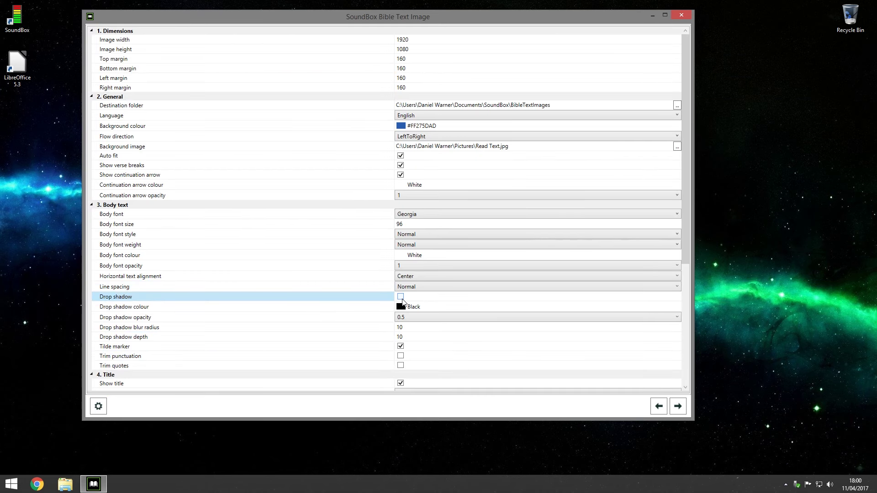
click(678, 406)
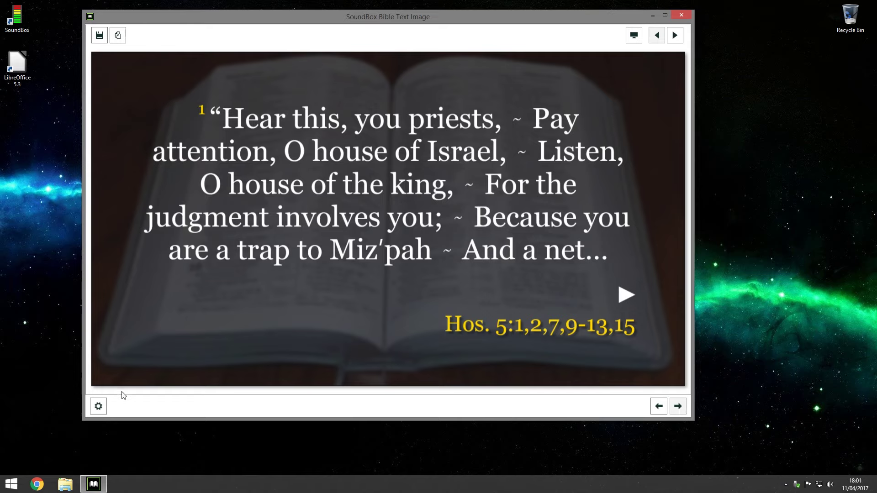
click(99, 408)
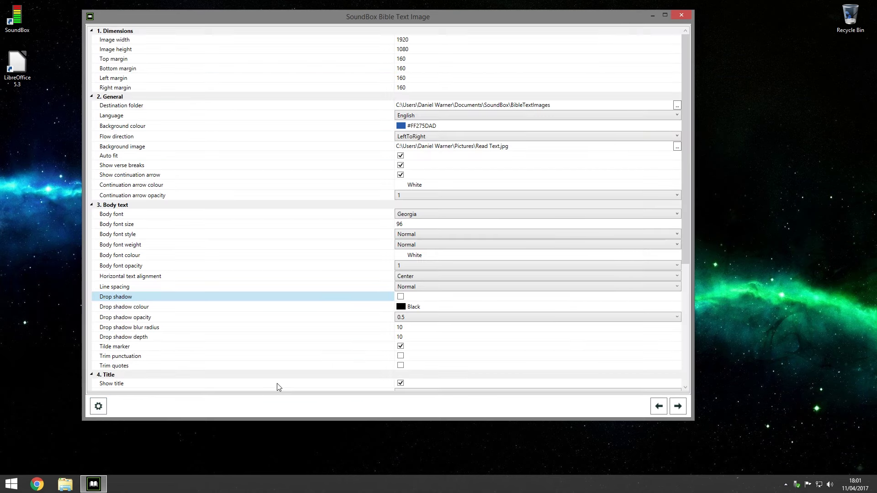
scroll(399, 283, down, 1)
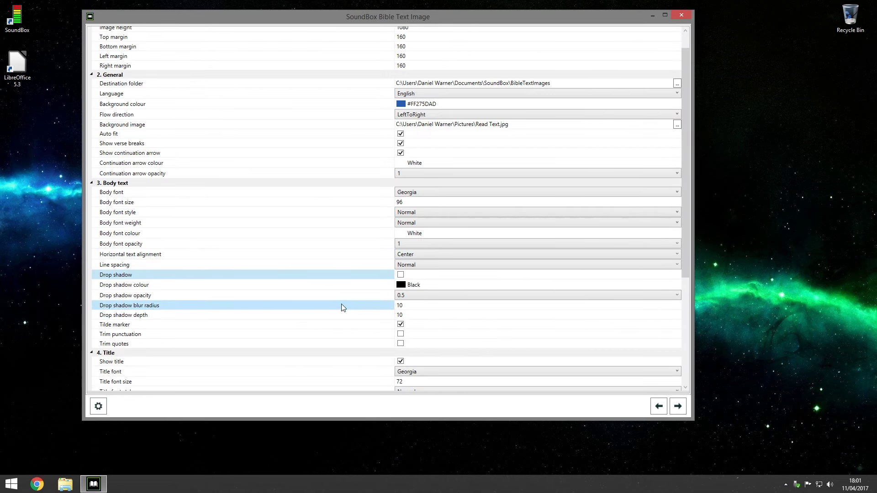
scroll(353, 303, down, 2)
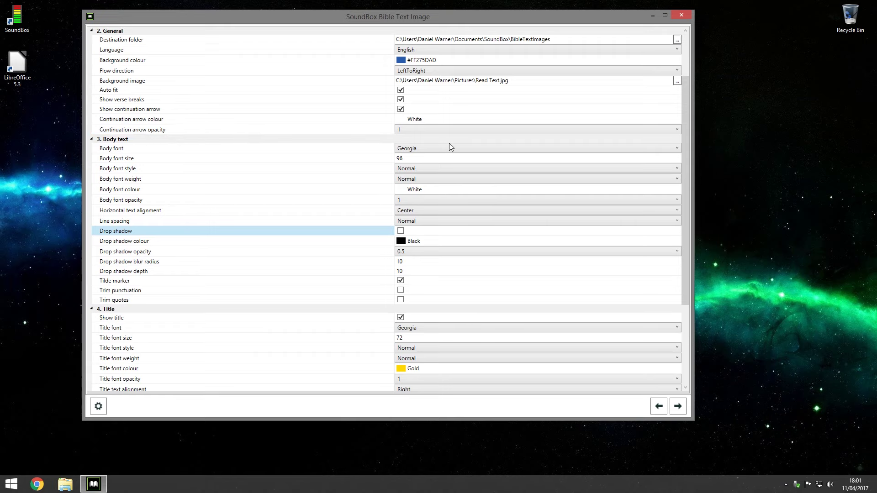
scroll(218, 301, down, 3)
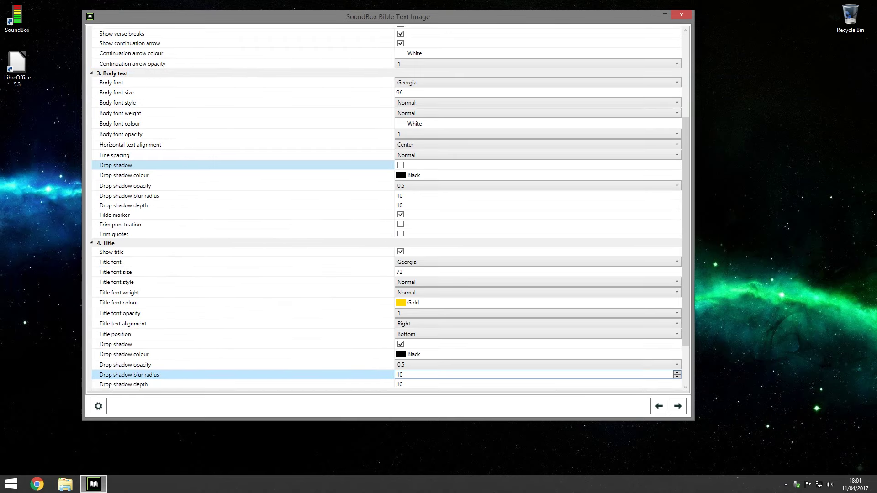
click(660, 407)
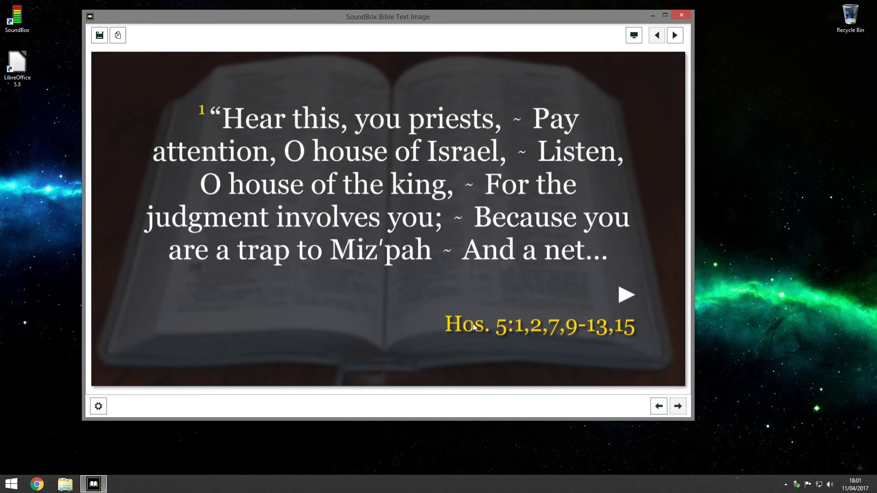
click(97, 406)
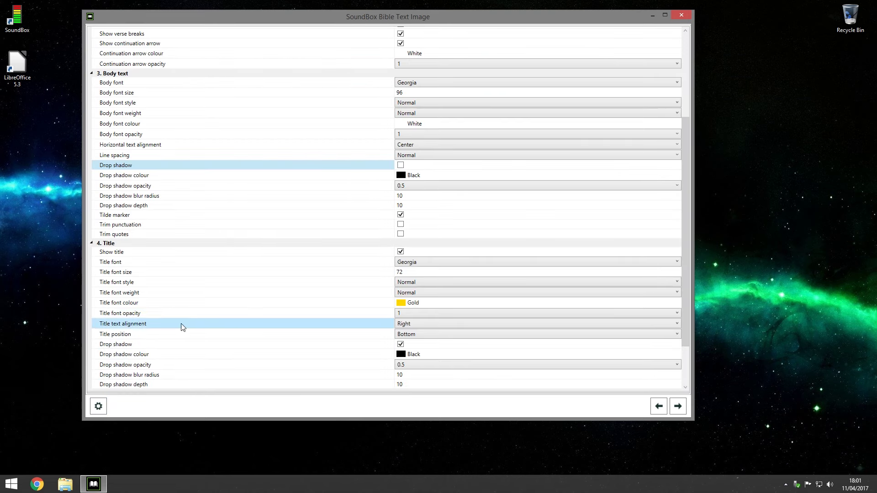
scroll(238, 293, down, 2)
scroll(283, 264, up, 1)
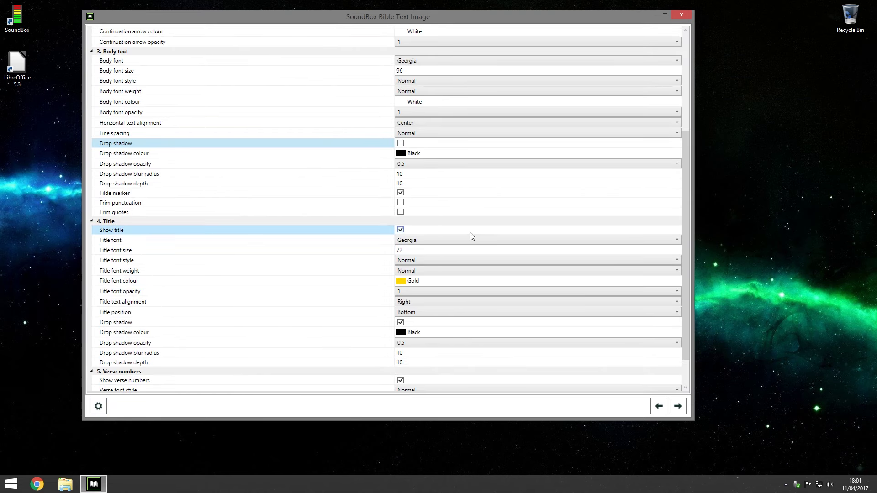
click(424, 302)
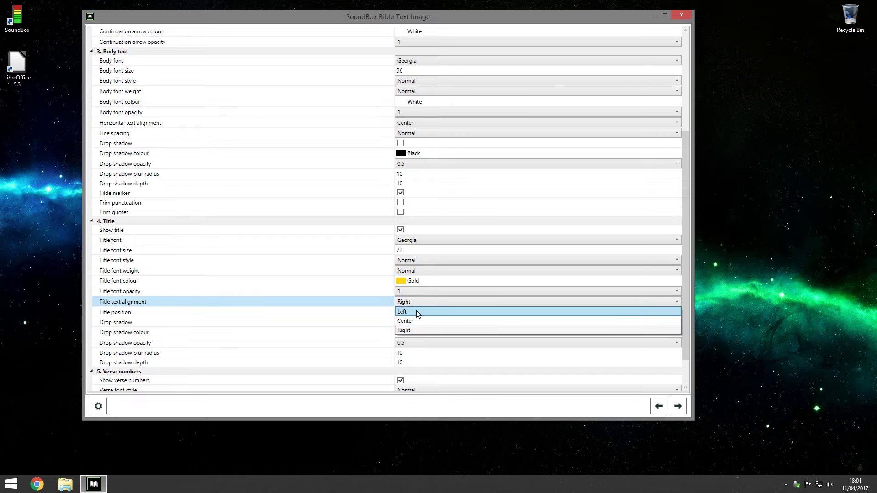
click(423, 302)
click(424, 313)
click(432, 315)
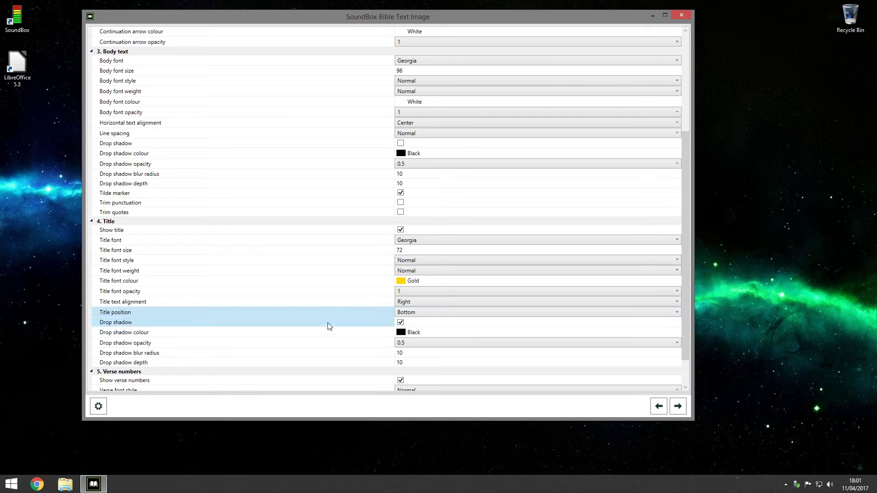
scroll(537, 284, down, 2)
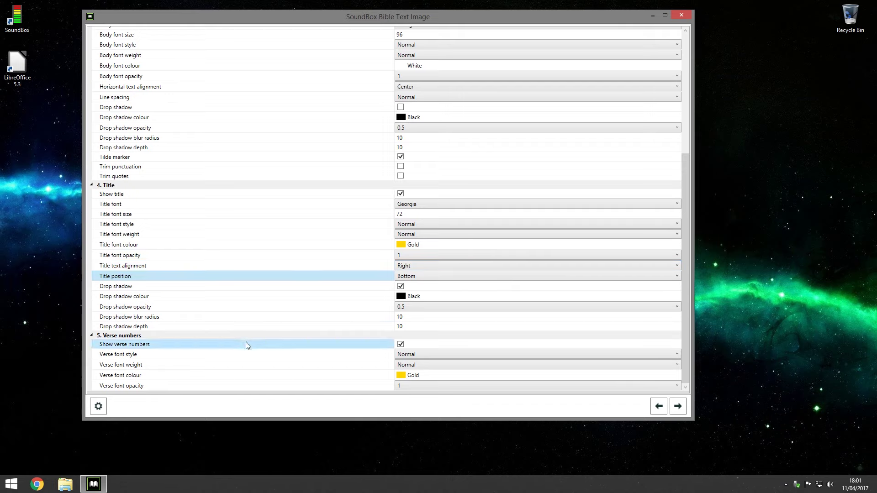
click(678, 406)
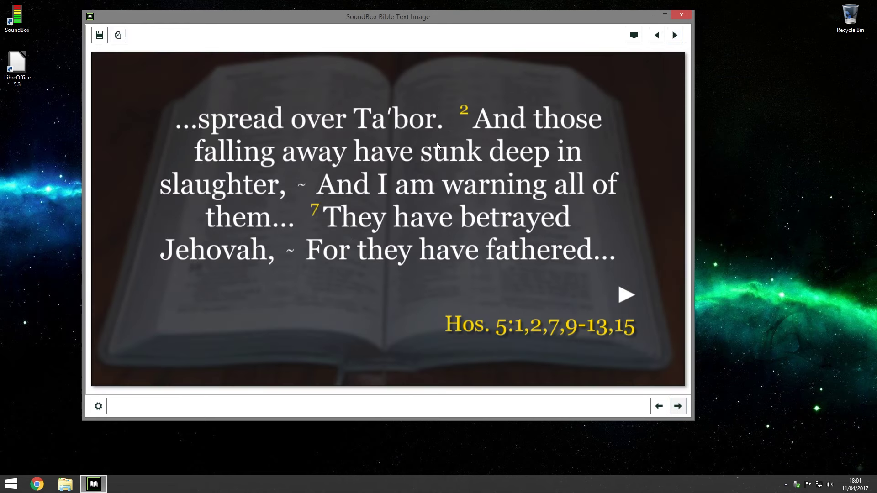
click(98, 406)
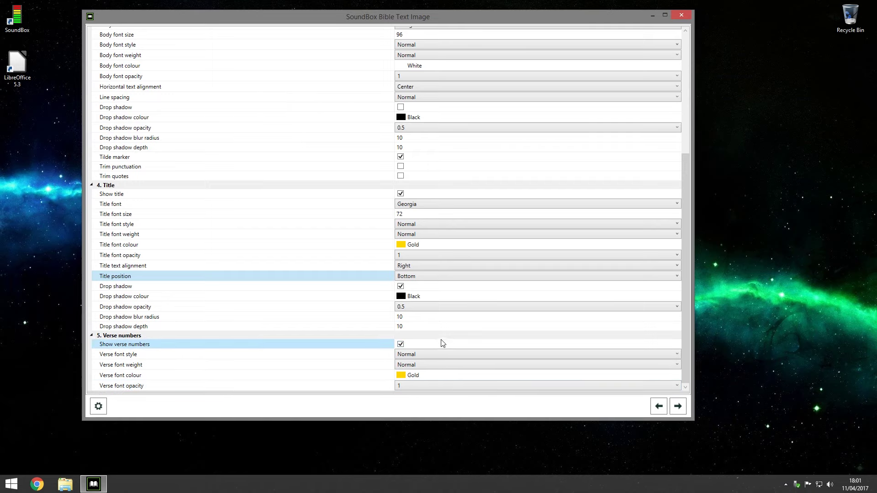
scroll(442, 341, up, 5)
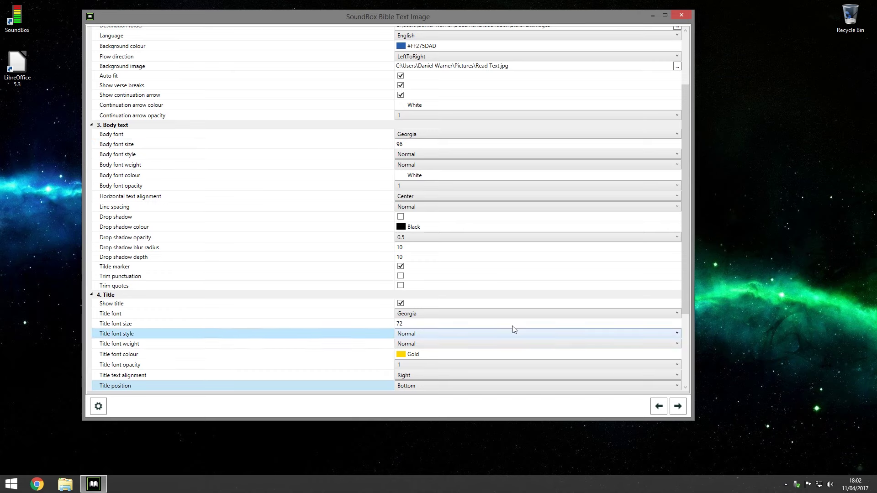
click(678, 406)
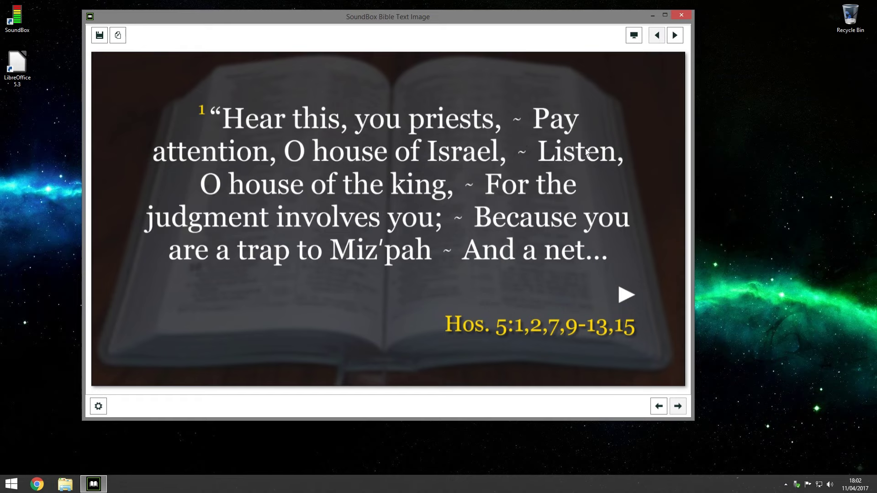
click(675, 35)
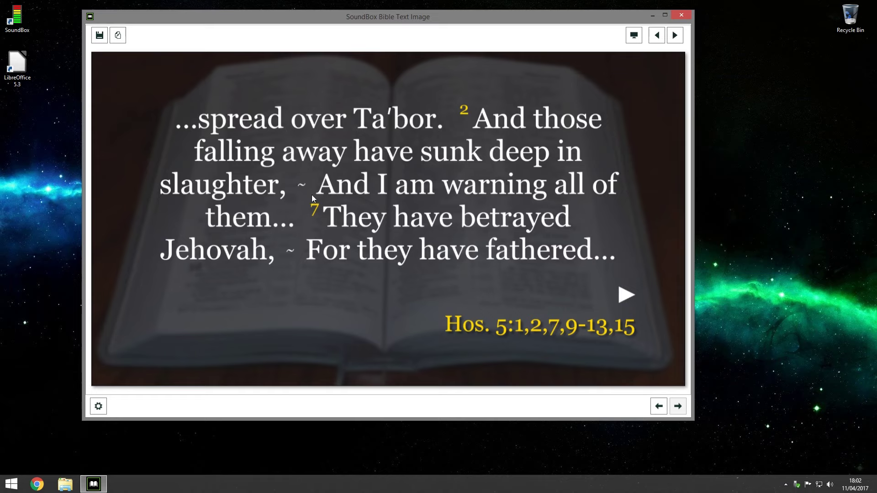
click(675, 37)
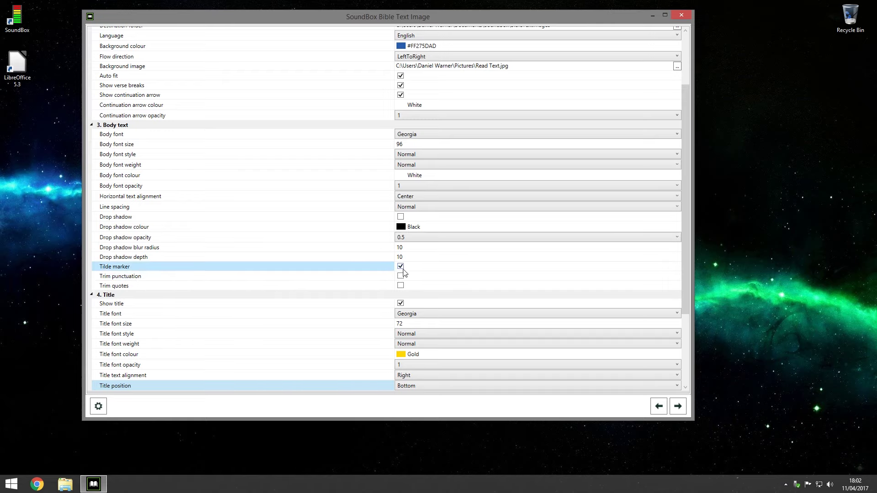
Preview without tilde markers, test Trim punctuation across the slides, then switch it back off
click(681, 404)
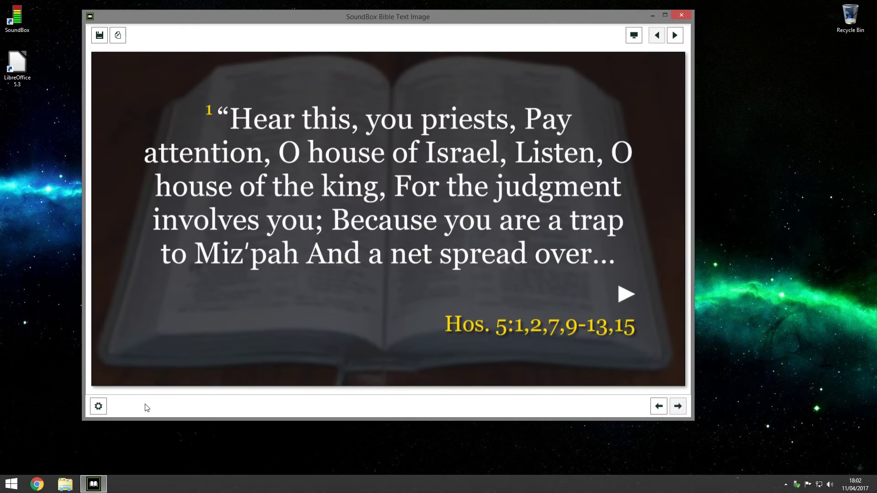
click(99, 406)
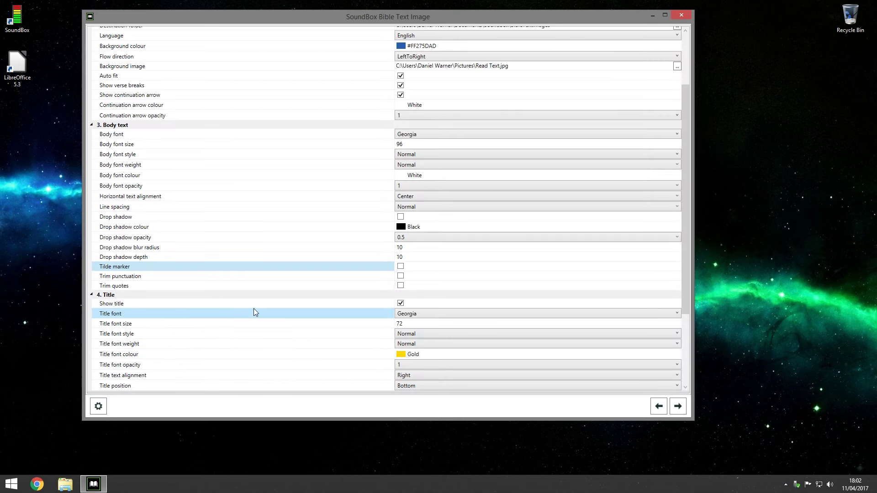
click(133, 278)
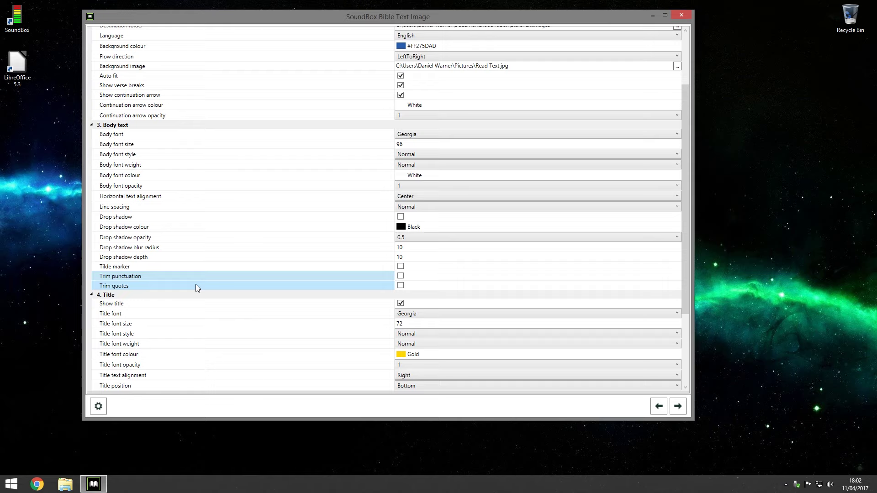
click(401, 277)
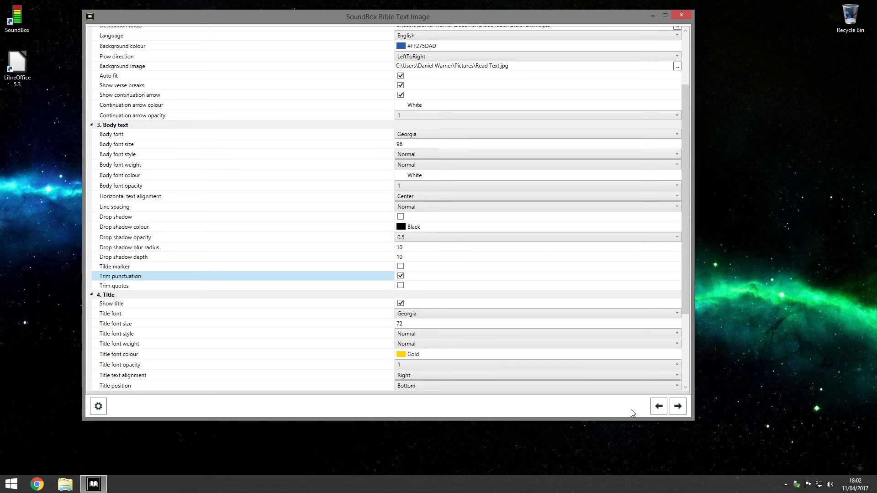
click(679, 407)
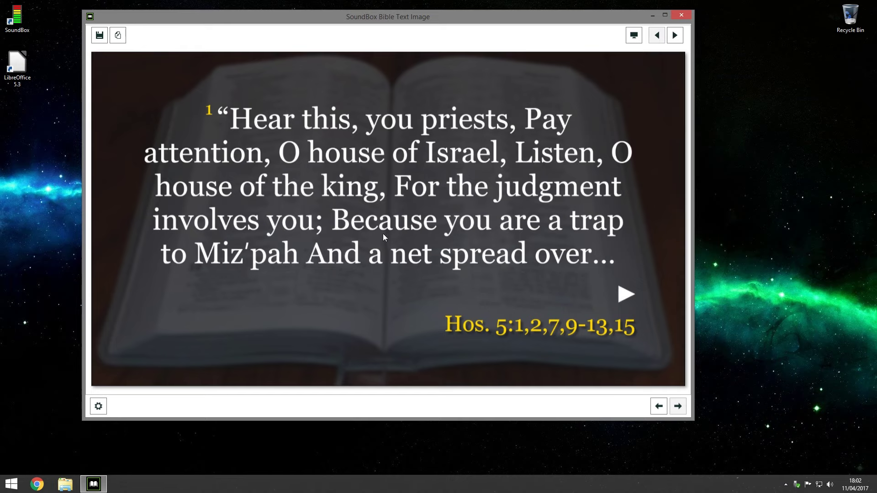
click(673, 38)
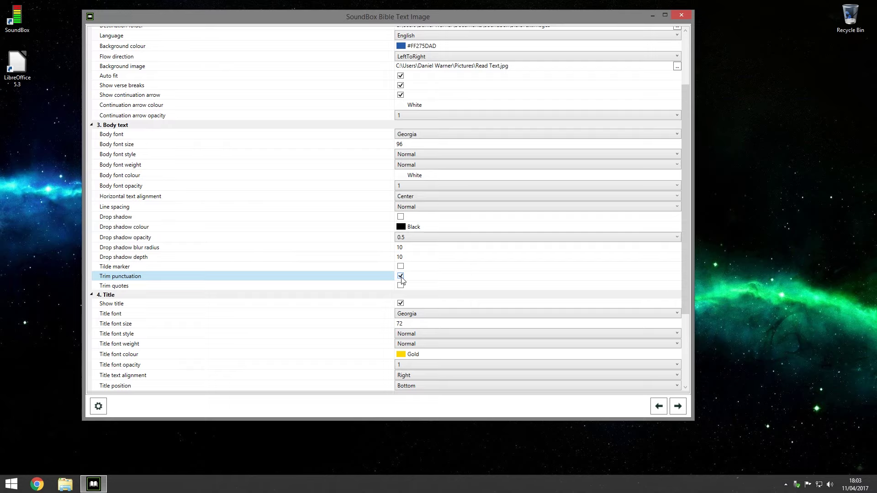
click(401, 276)
scroll(548, 270, up, 3)
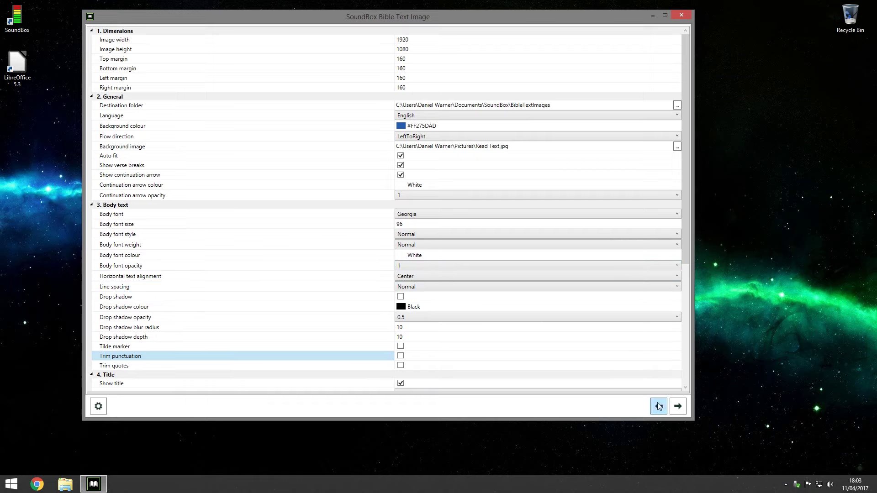
Return to the passage picker and deselect the previously chosen Hosea 5 verses
click(678, 406)
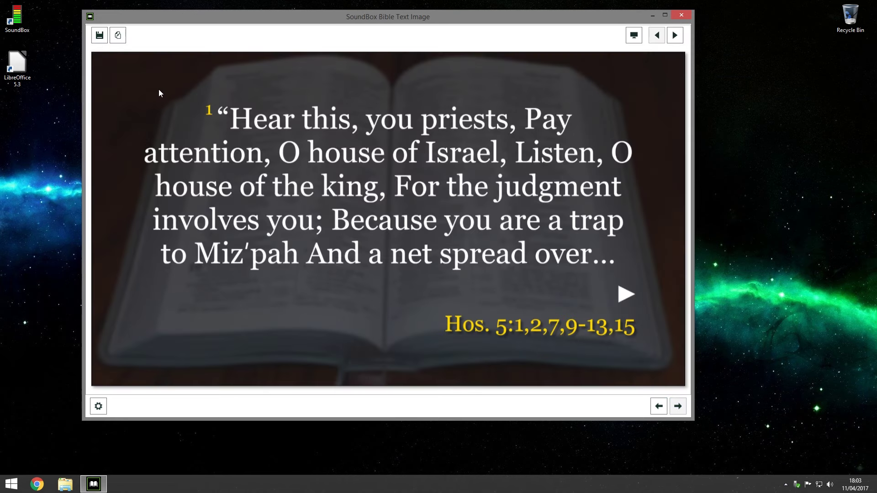
click(660, 406)
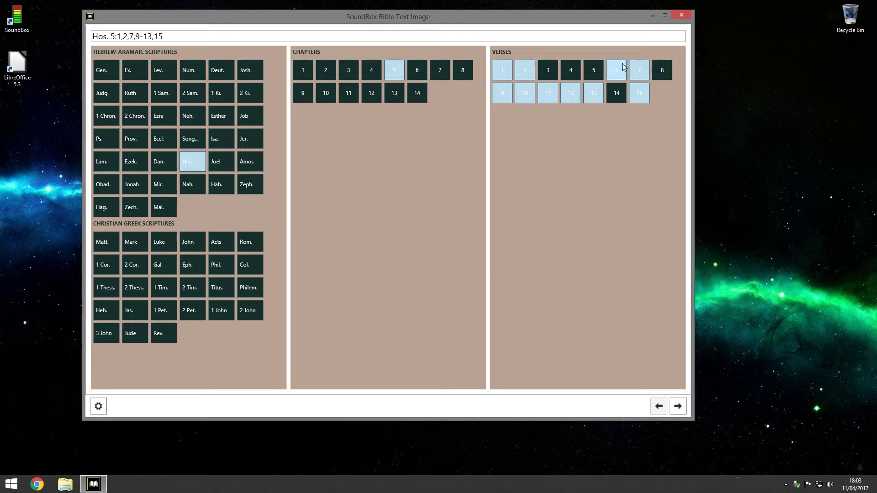
click(524, 75)
click(525, 95)
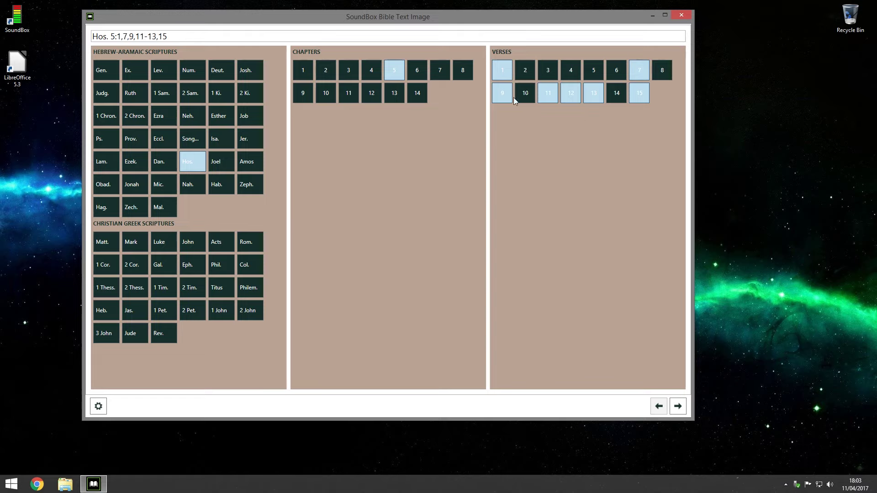
click(508, 94)
click(550, 97)
click(571, 94)
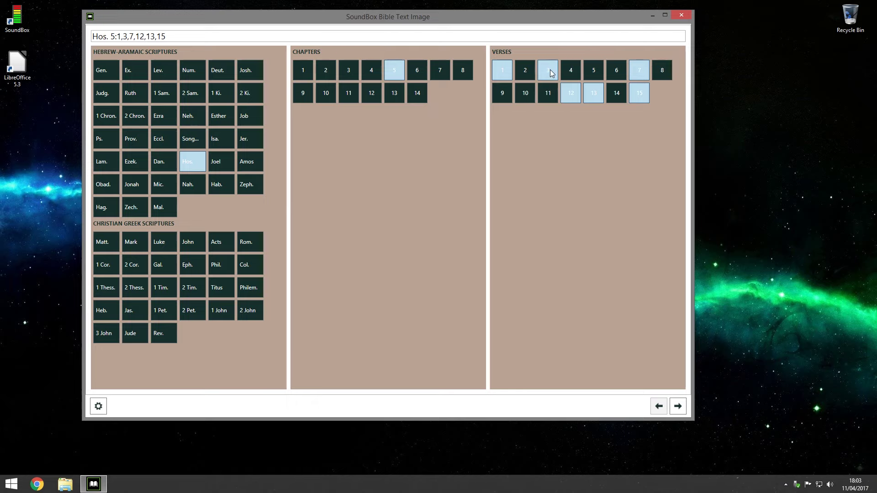
click(572, 76)
click(573, 75)
click(593, 94)
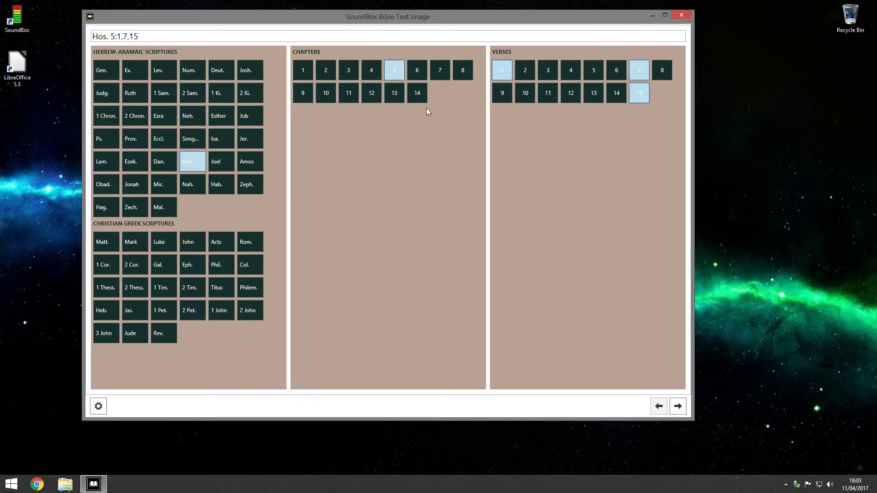
Switch the passage to Hosea chapter 4
click(375, 76)
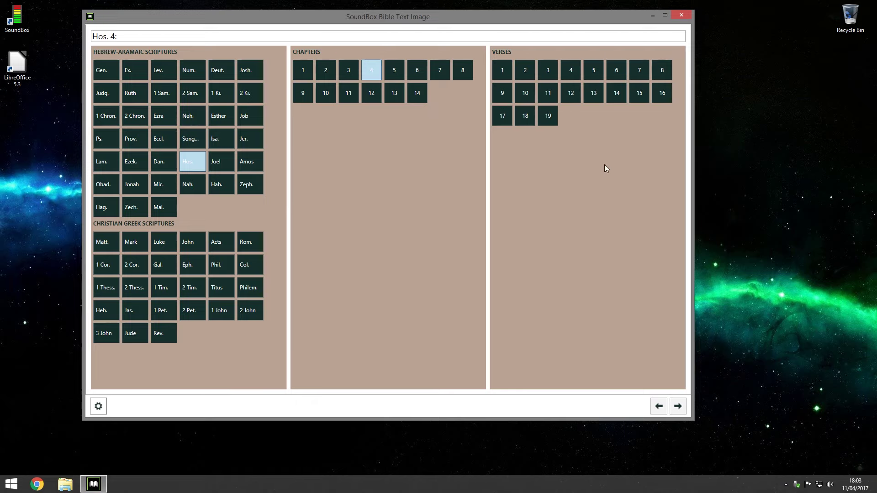
click(389, 77)
click(380, 75)
Select Jude chapter 1, verse 12 and generate its slide image
click(125, 327)
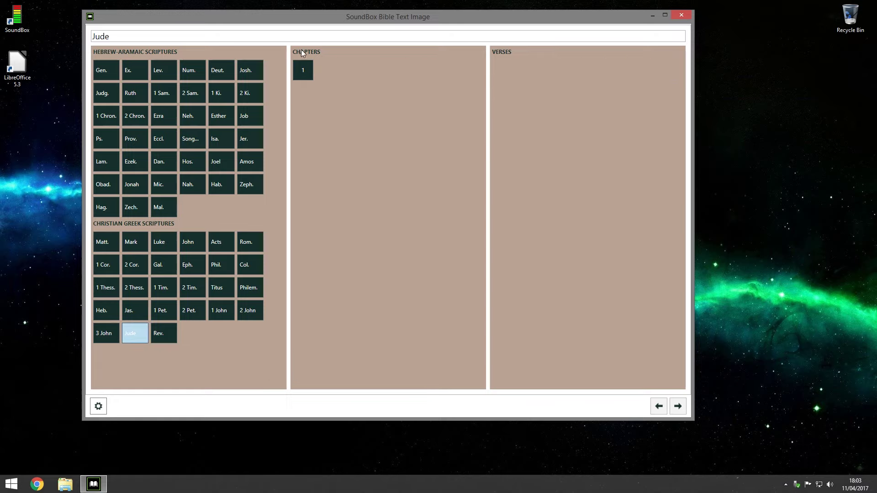
click(311, 68)
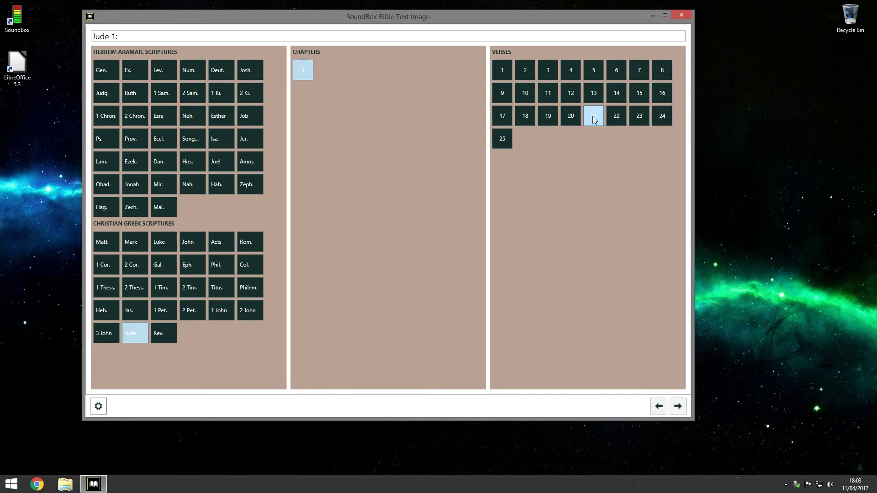
click(570, 93)
click(678, 406)
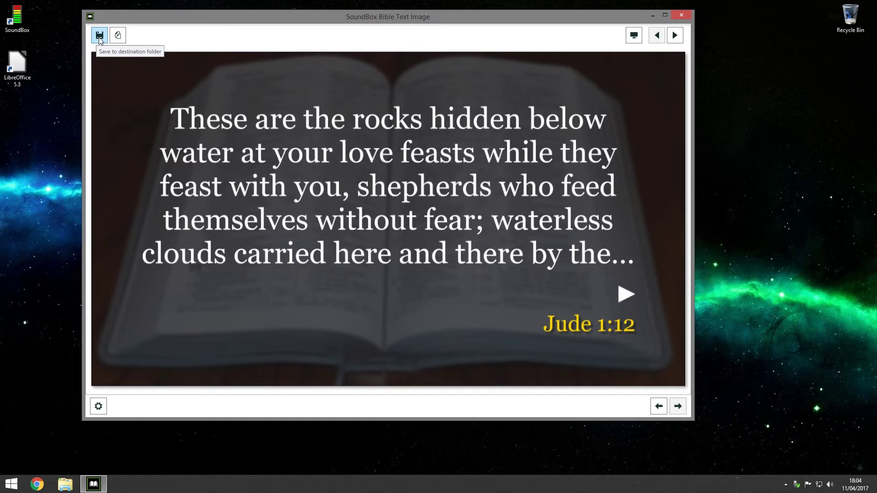
click(122, 40)
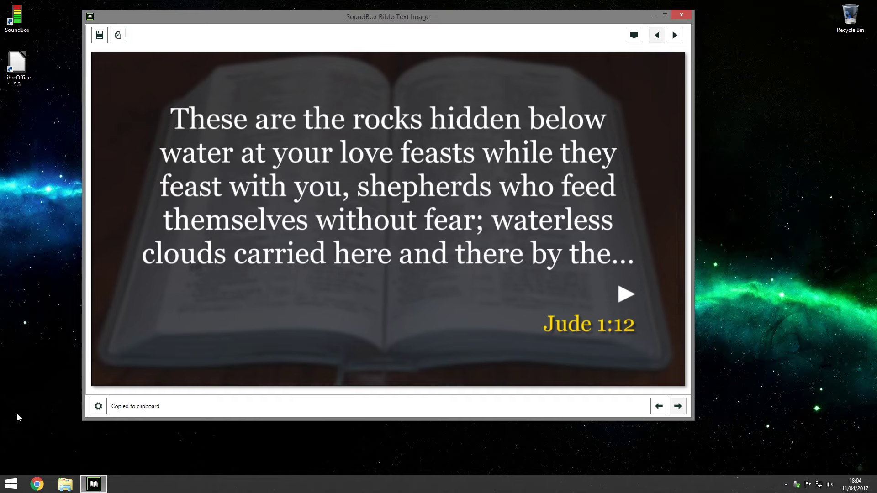
click(11, 484)
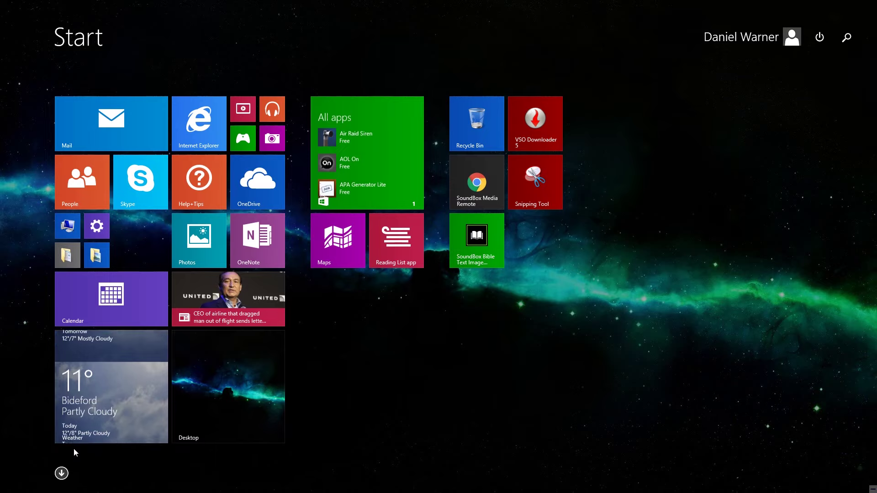
click(61, 473)
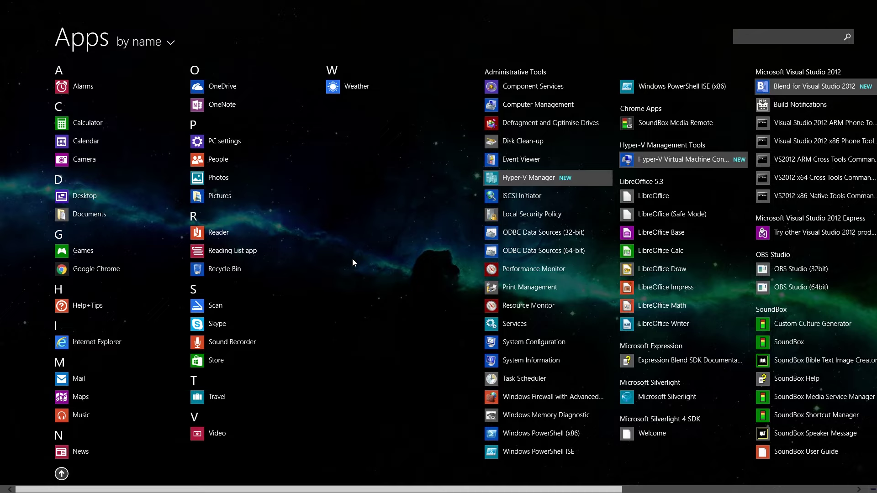
text(p)
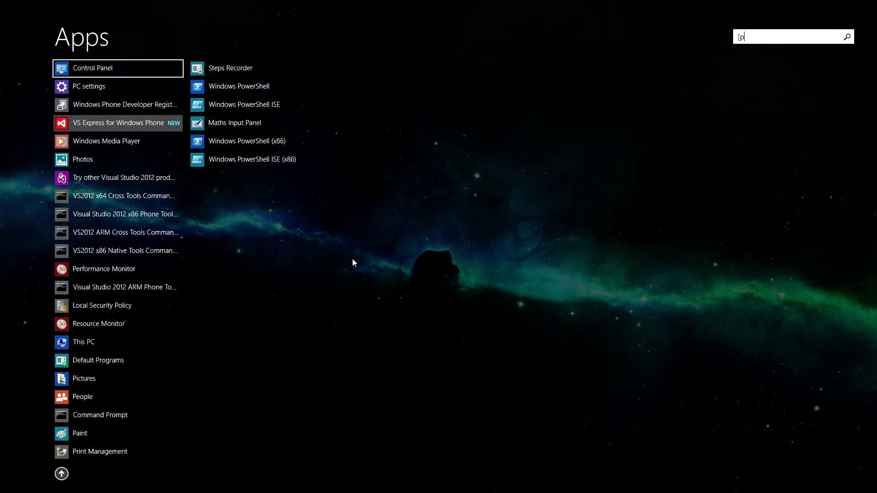
key(BackSpace)
text(pain)
click(107, 72)
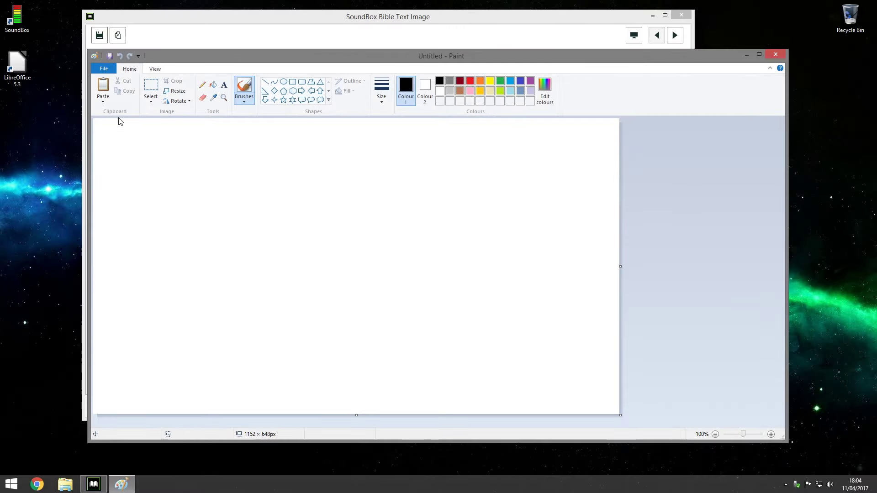
click(103, 85)
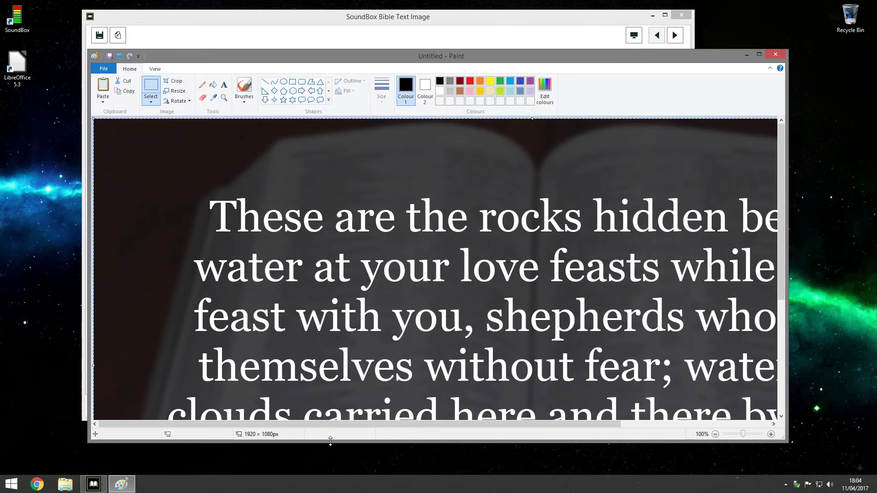
drag(498, 423, 516, 424)
click(775, 56)
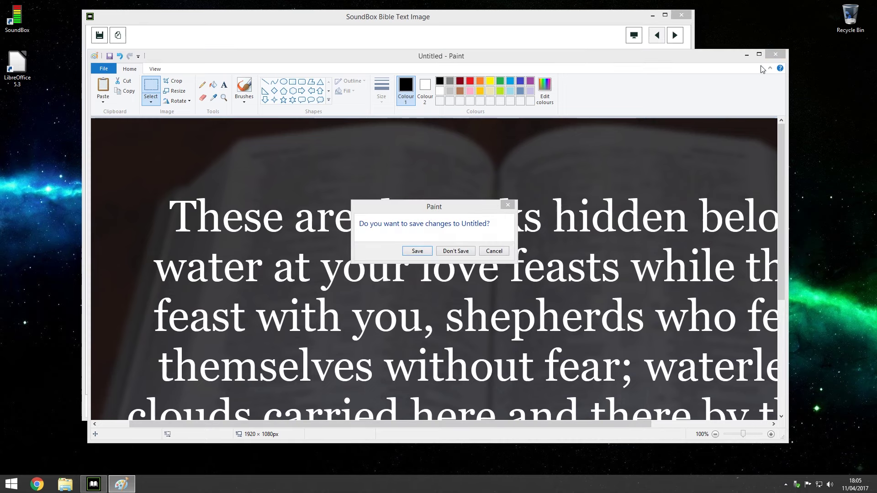
click(455, 251)
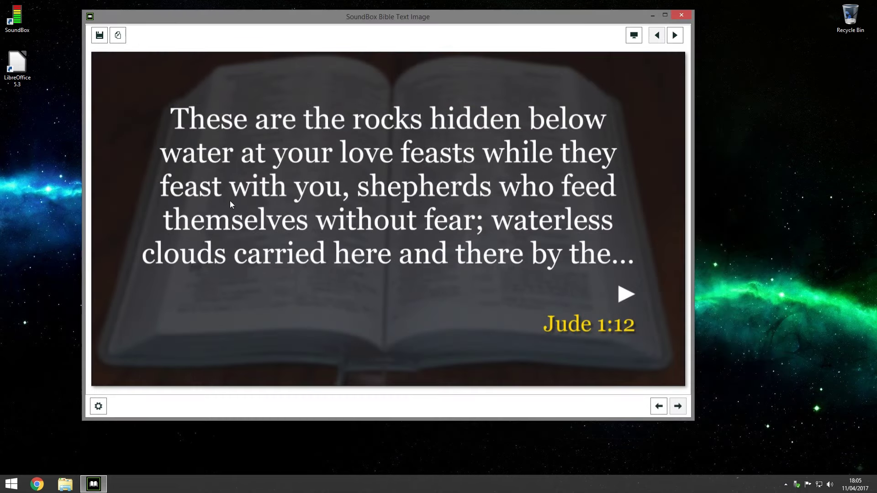
click(638, 40)
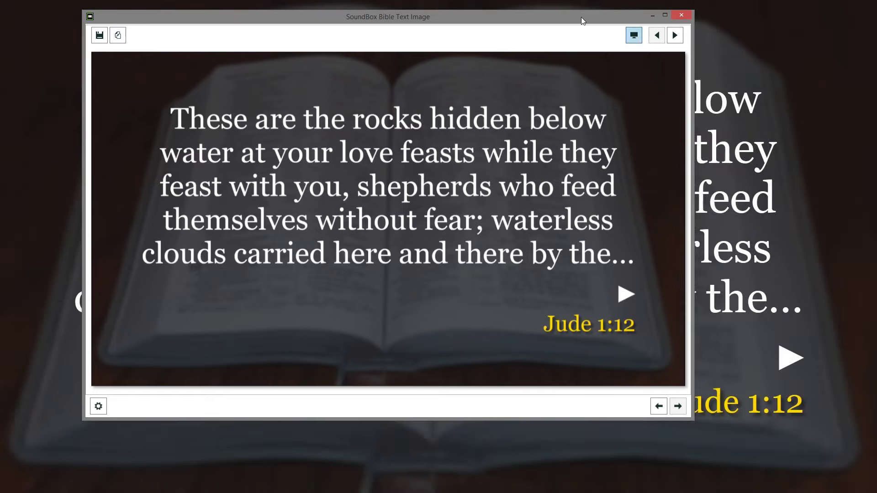
drag(580, 18, 535, 35)
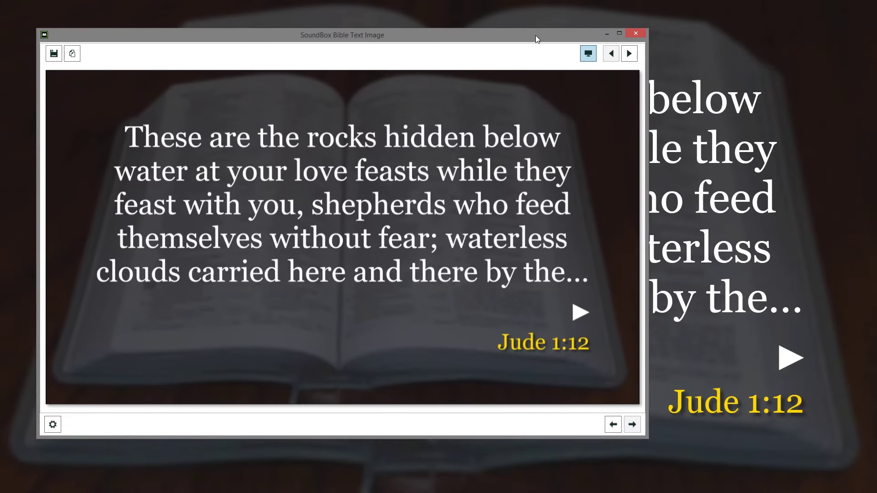
click(588, 52)
click(628, 53)
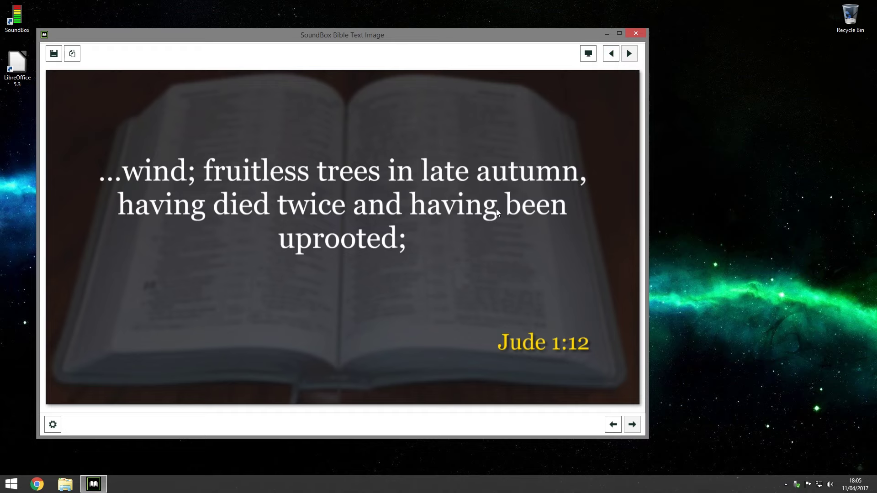
click(613, 428)
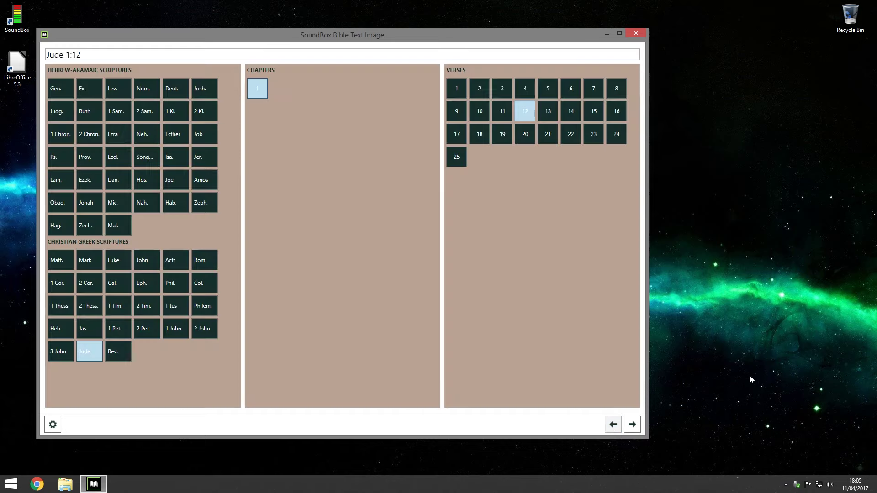
click(632, 424)
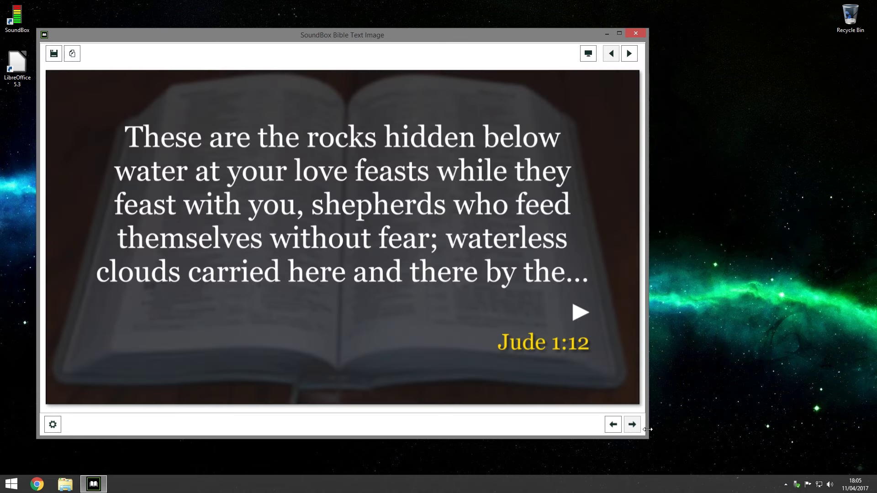
click(614, 427)
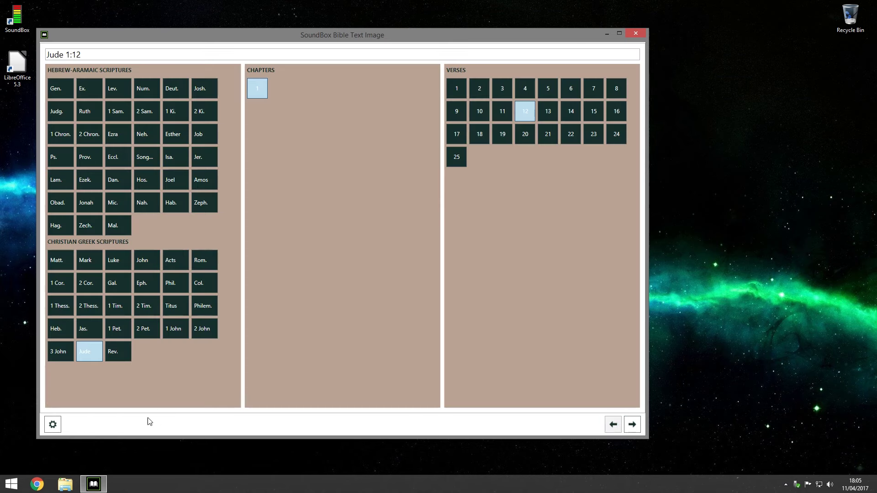
click(52, 424)
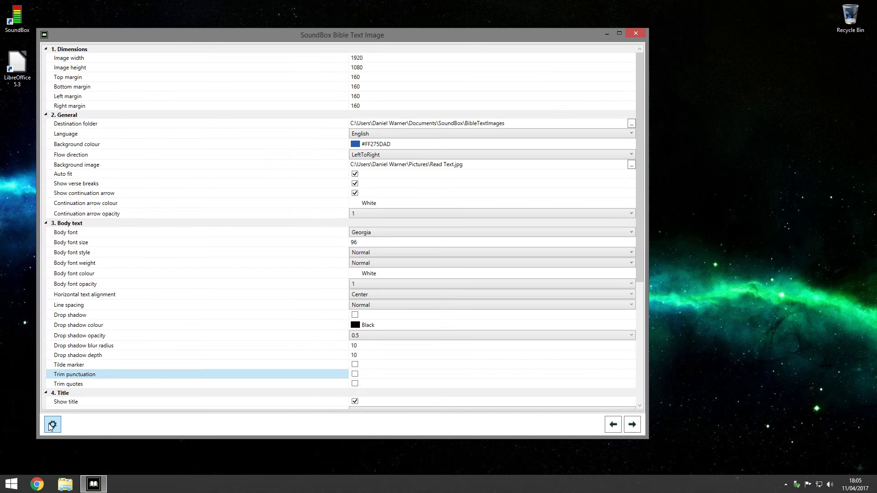
click(632, 425)
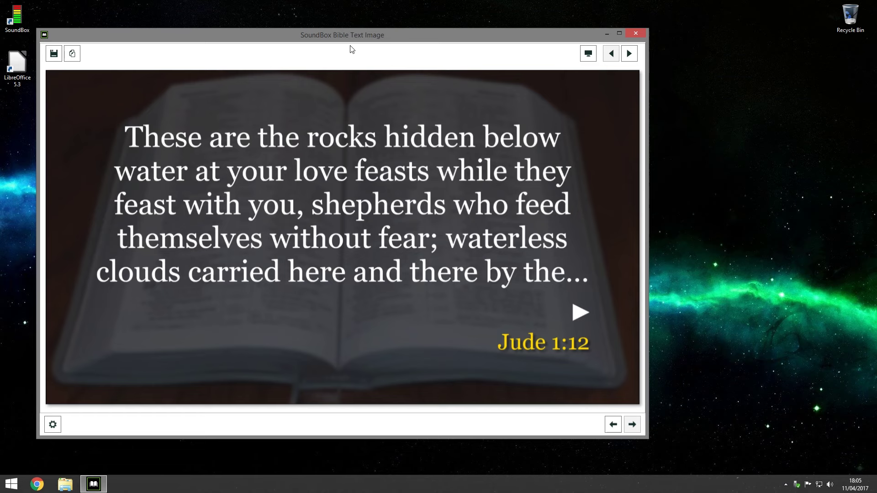
drag(353, 47, 522, 58)
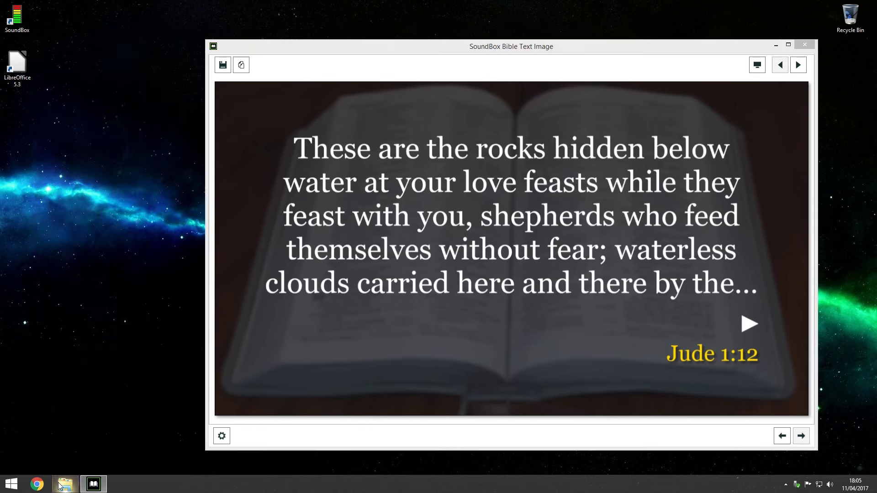
Open Pictures in File Explorer and place it side by side with the verse window
click(61, 484)
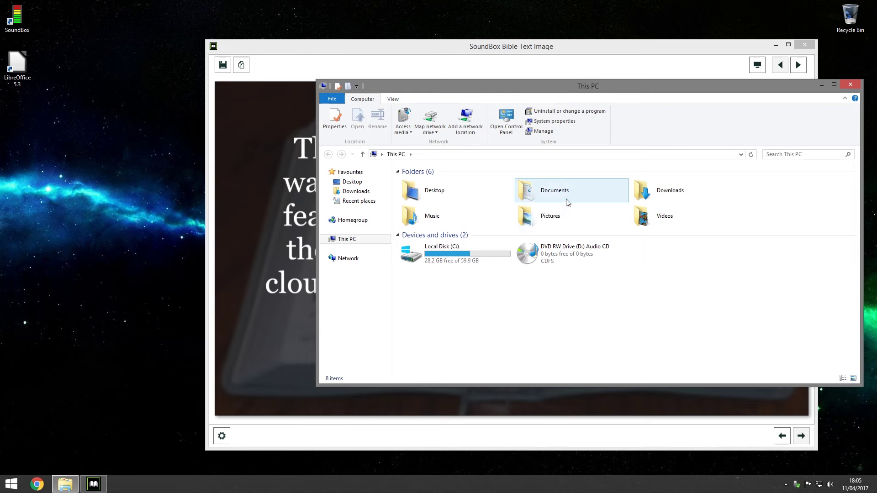
double_click(551, 216)
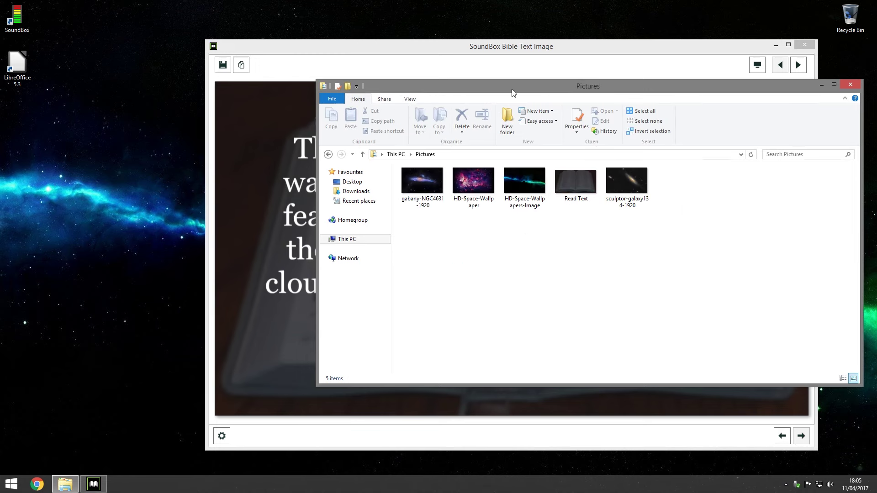
drag(512, 93, 213, 107)
drag(408, 55, 490, 57)
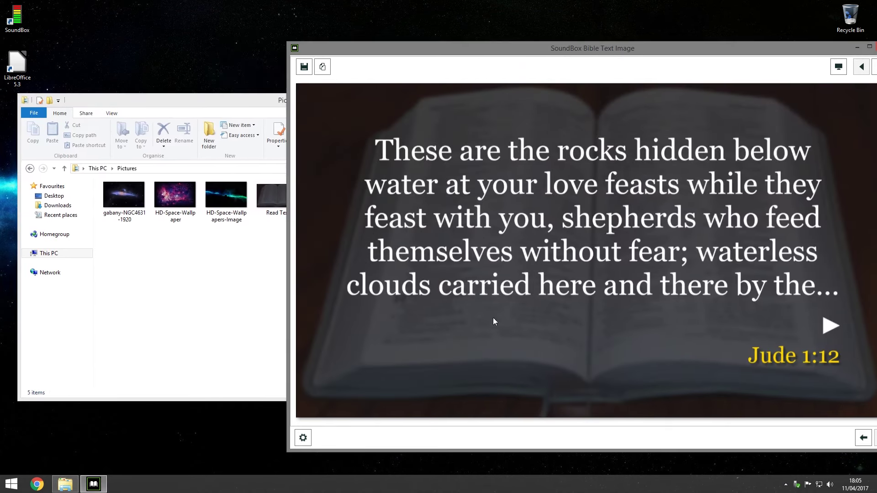
Drag the Jude 1:12 verse image into Pictures and return to the verse picker
drag(563, 247, 160, 274)
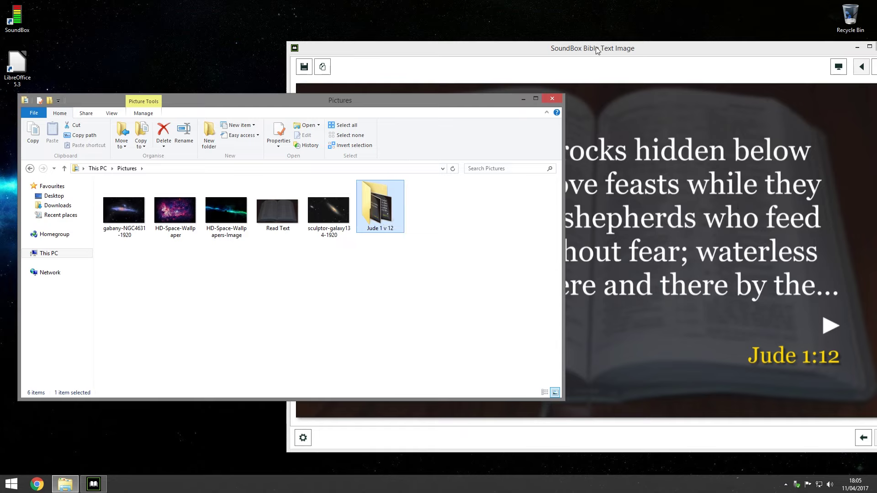
click(368, 80)
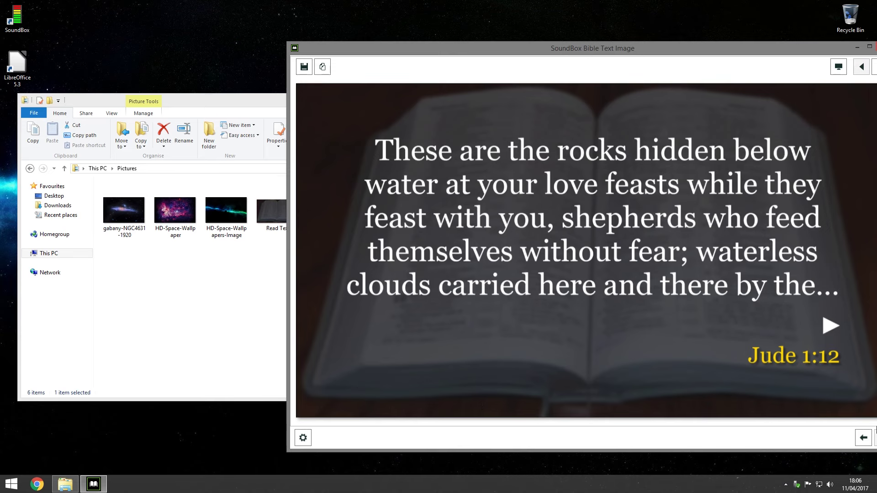
click(865, 440)
Select only verse Jude 1:1, generate its slide, and drag the image into Pictures as Jude 1 v 1
click(716, 109)
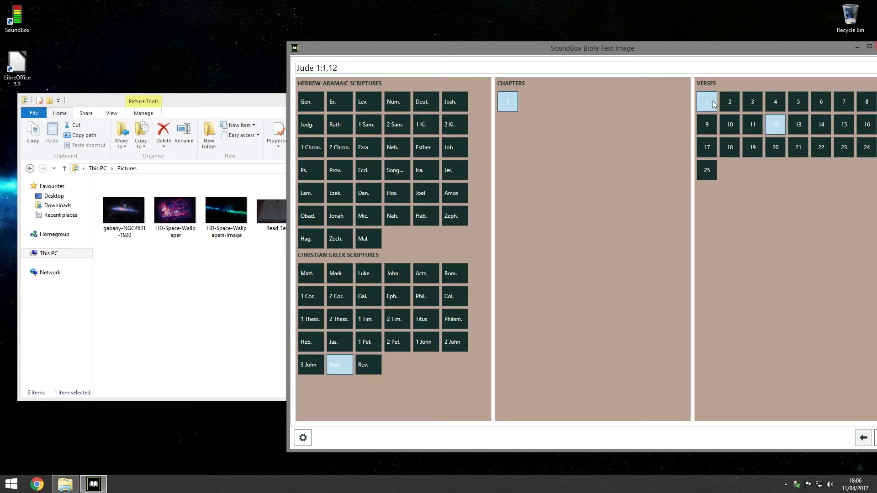
drag(719, 52, 654, 31)
click(710, 104)
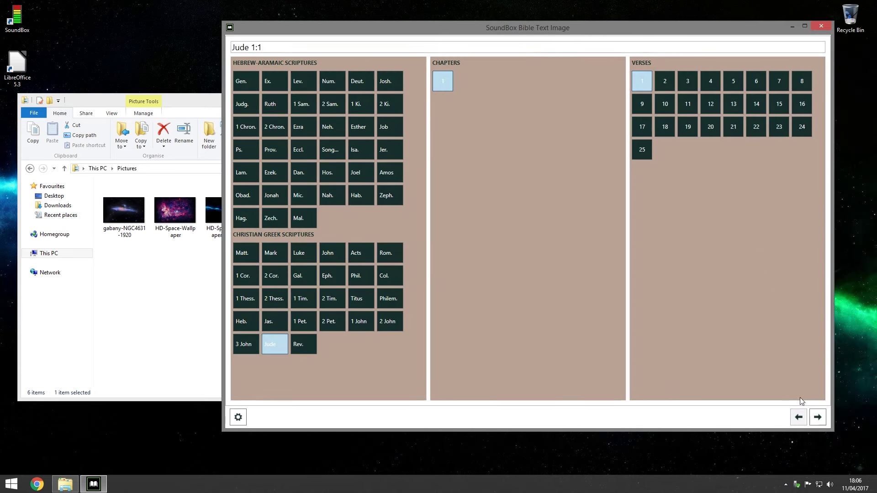
click(817, 417)
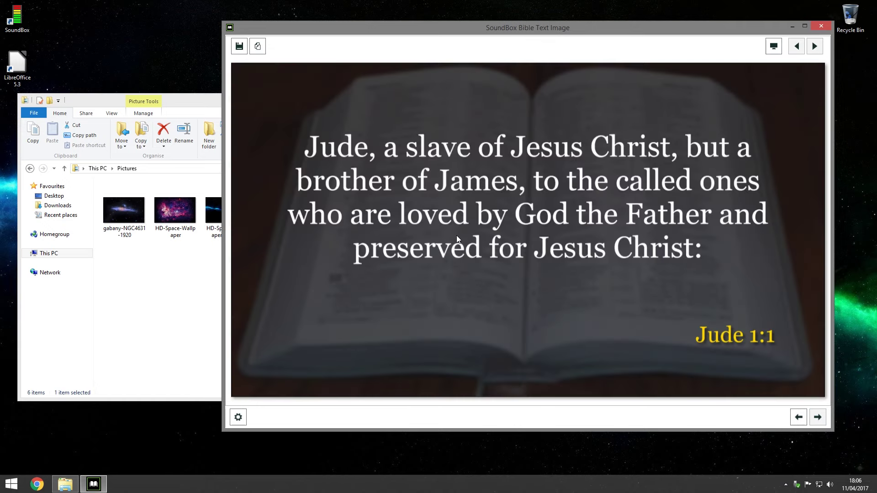
drag(458, 238, 159, 338)
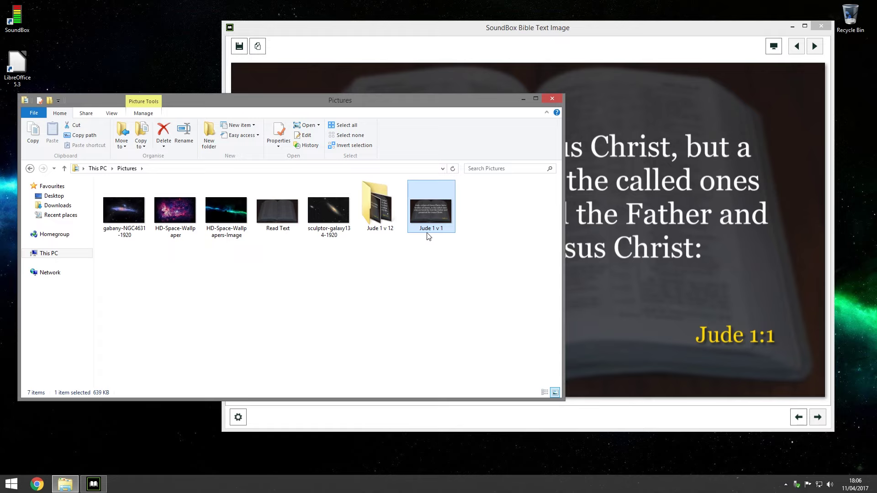
Add the prefix 'M1-015 ' to the Jude 1 v 1 file name, making it 'M1-015 Jude 1 v 1'
mouse_move(423, 233)
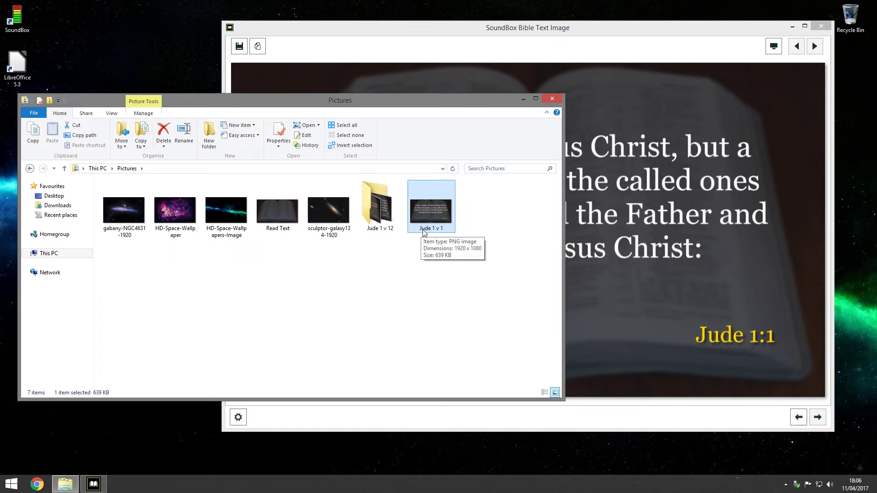
click(425, 229)
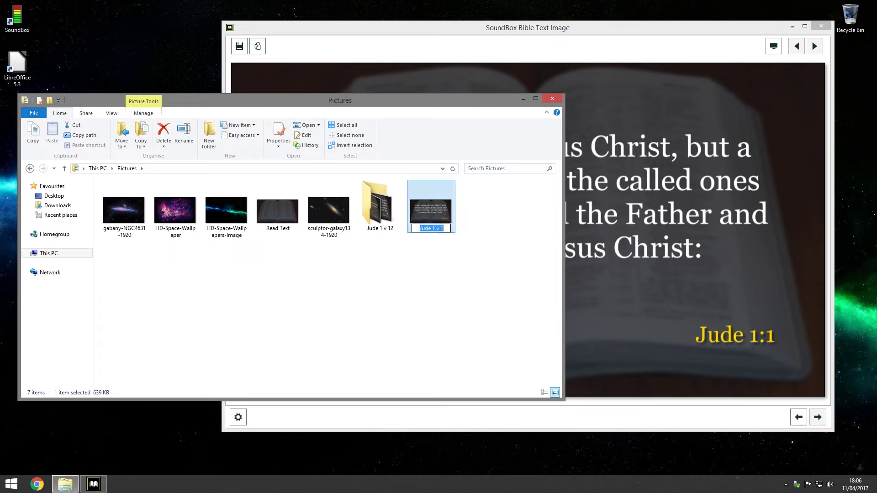
key(End)
text(M)
text(1)
text(-)
text(010)
key(BackSpace)
key(BackSpace)
text(5)
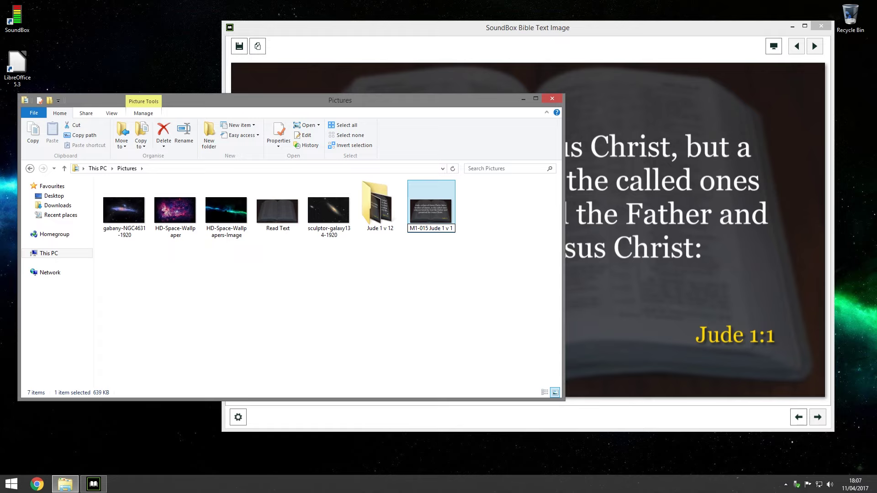